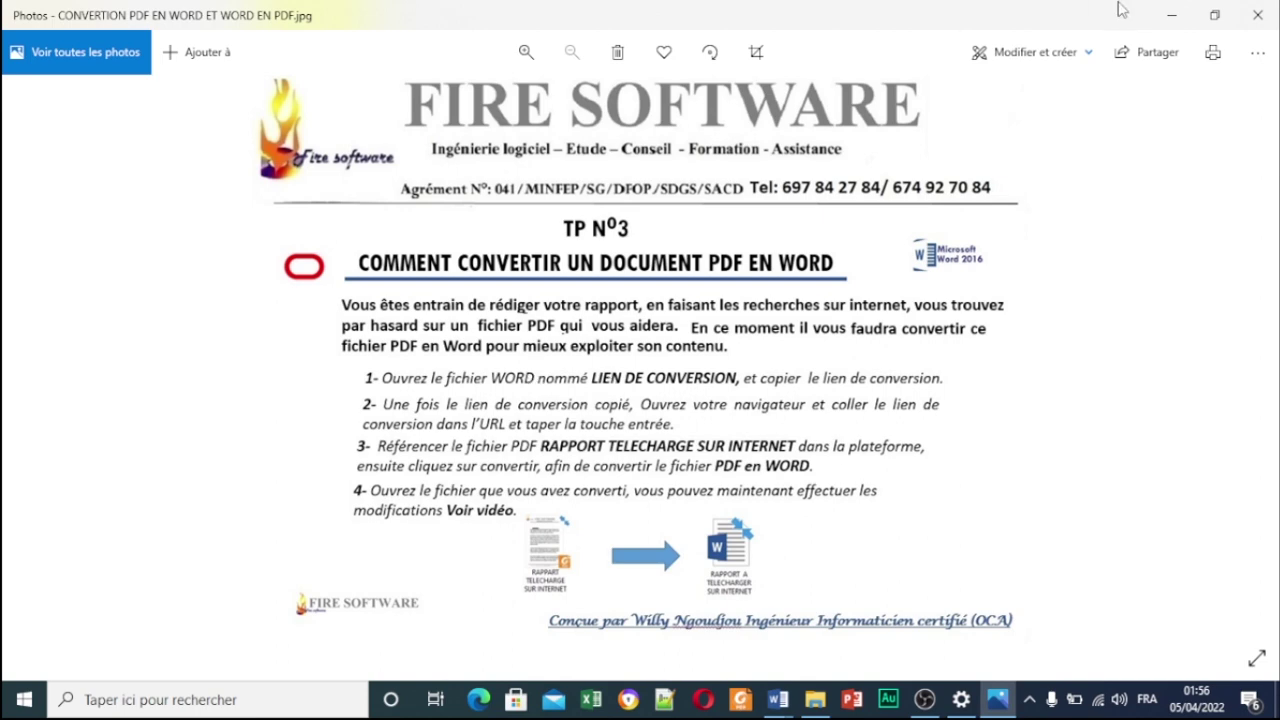
# Step: Browse to the CONVERTION DE FICHIER PDF EN WORD VISE VERS CA folder in WORD 2016 and preview the PDF RAPPORT A TELECHARGER SUR INTERNET
pyautogui.click(1177, 16)
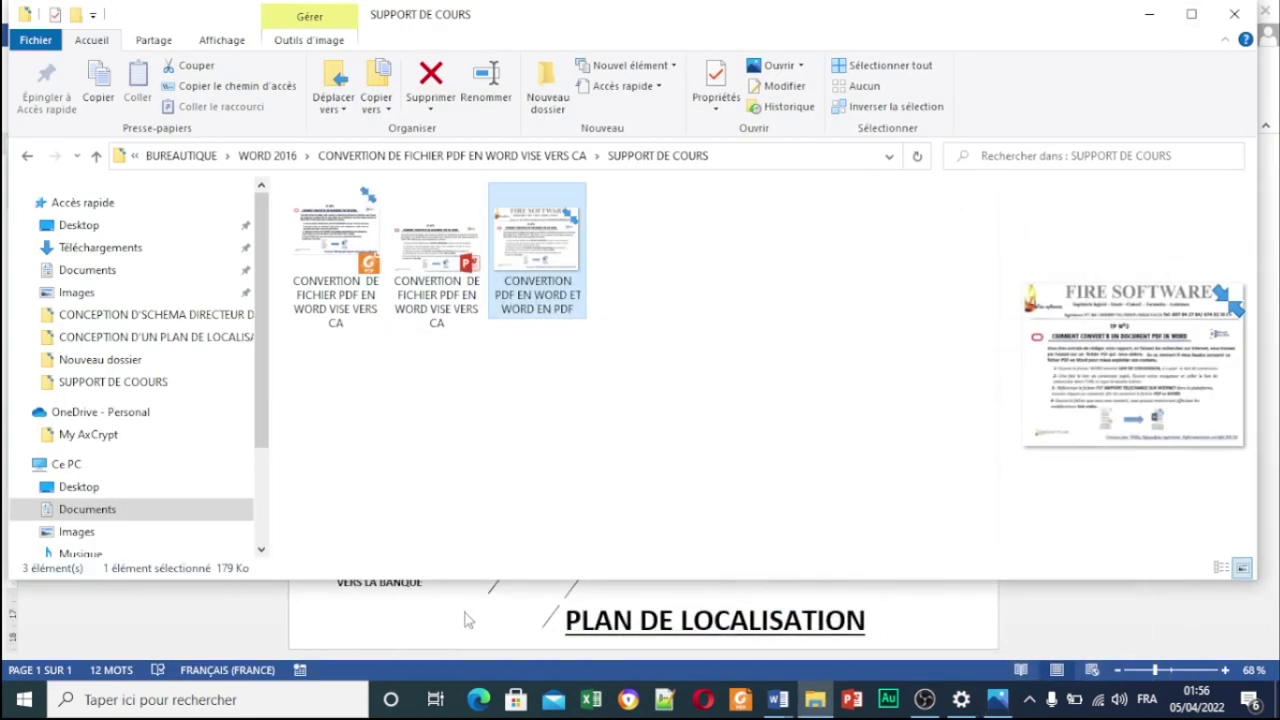
pyautogui.click(816, 700)
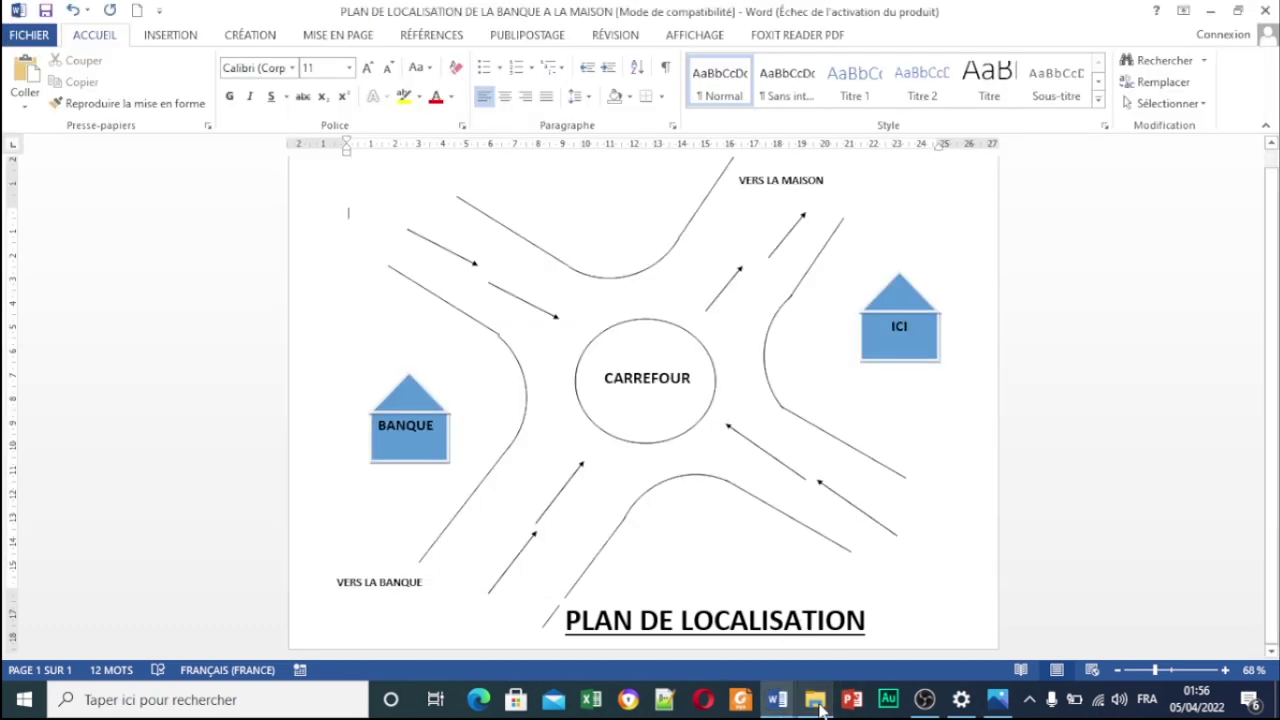
pyautogui.click(816, 700)
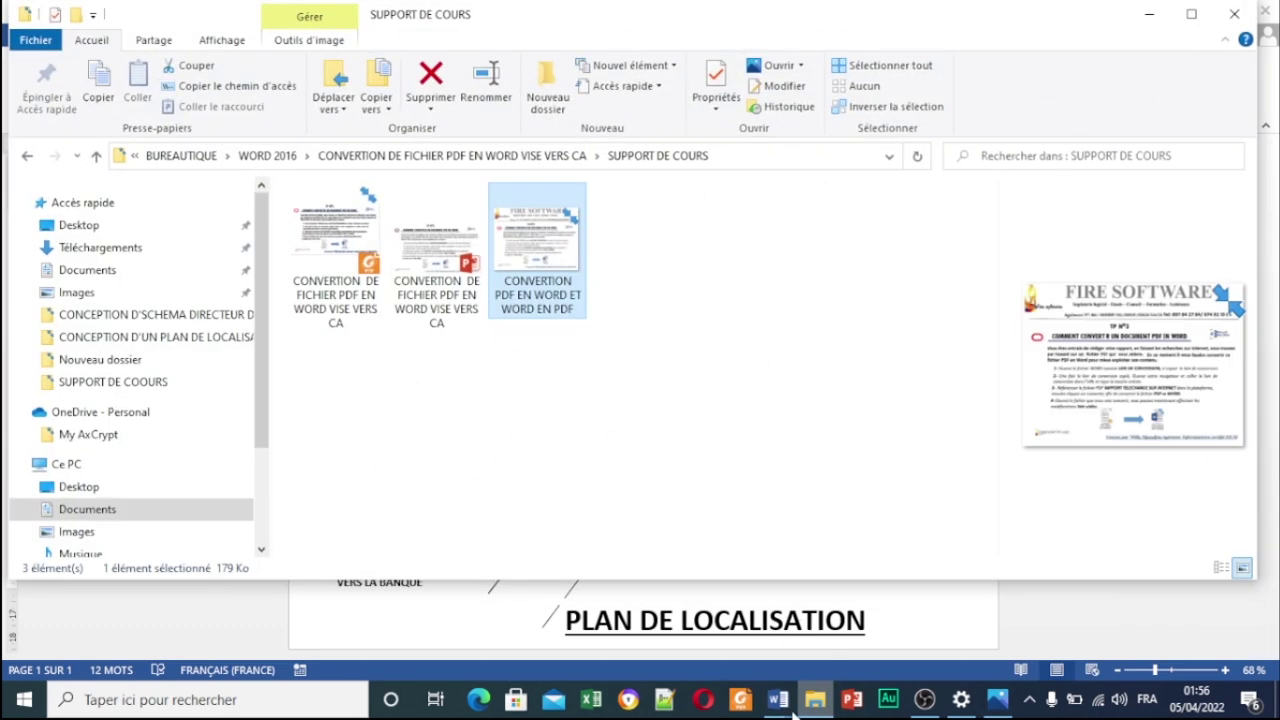
pyautogui.click(30, 157)
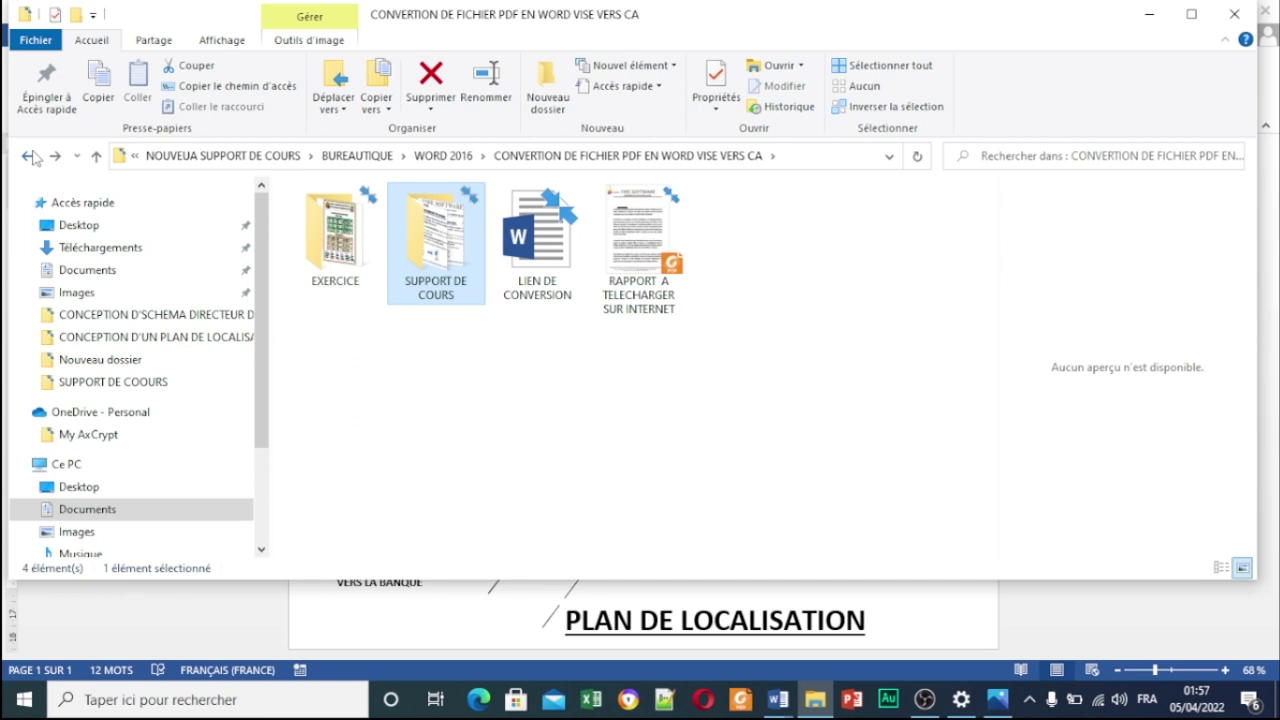
pyautogui.click(30, 157)
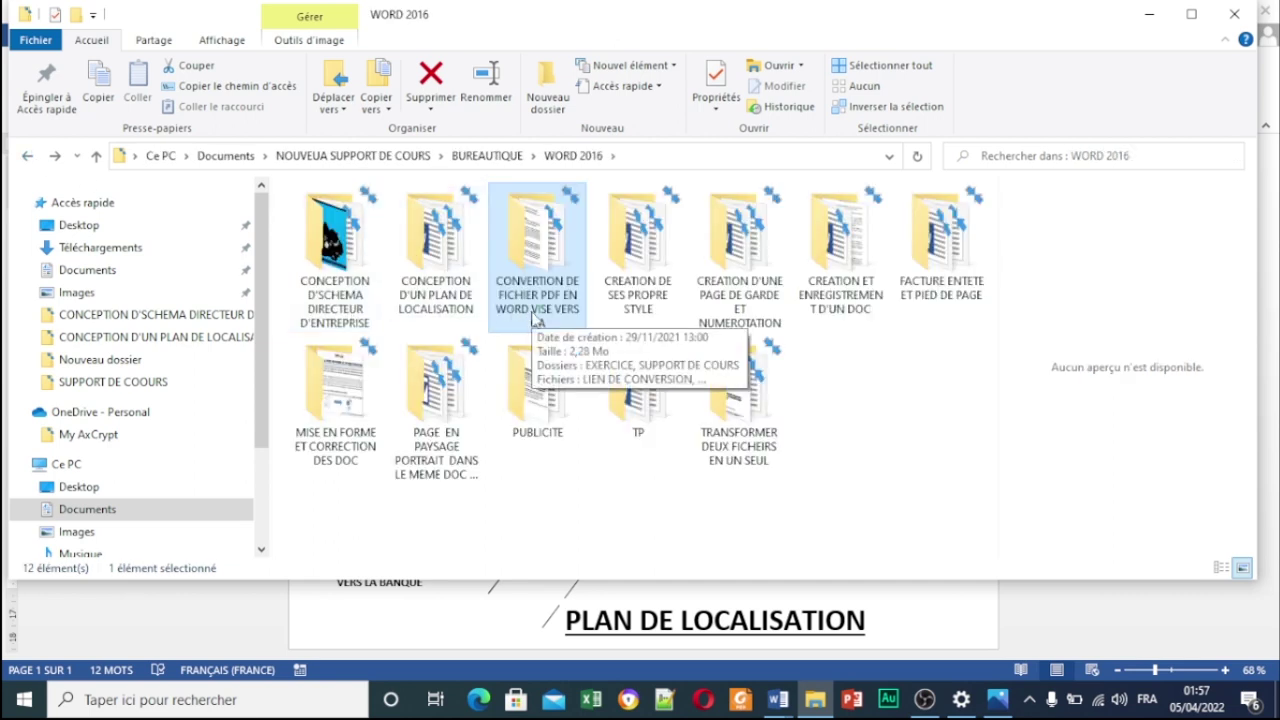
pyautogui.doubleClick(535, 300)
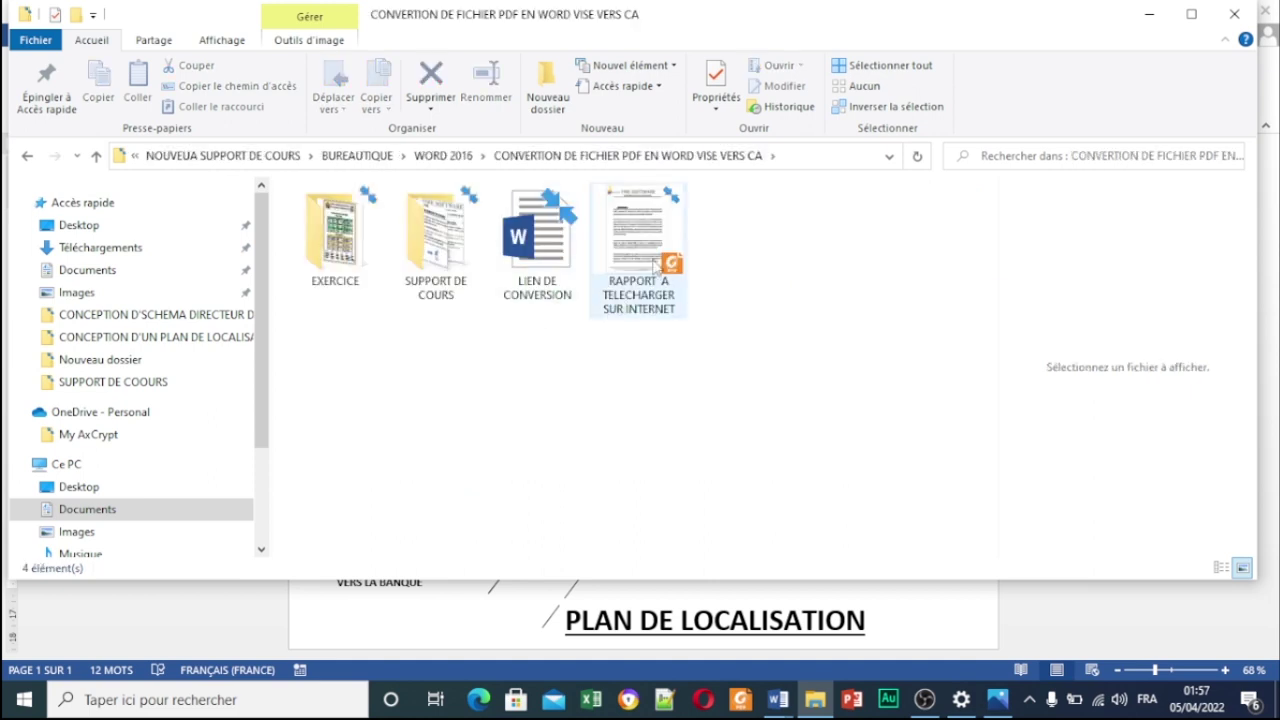
pyautogui.click(655, 262)
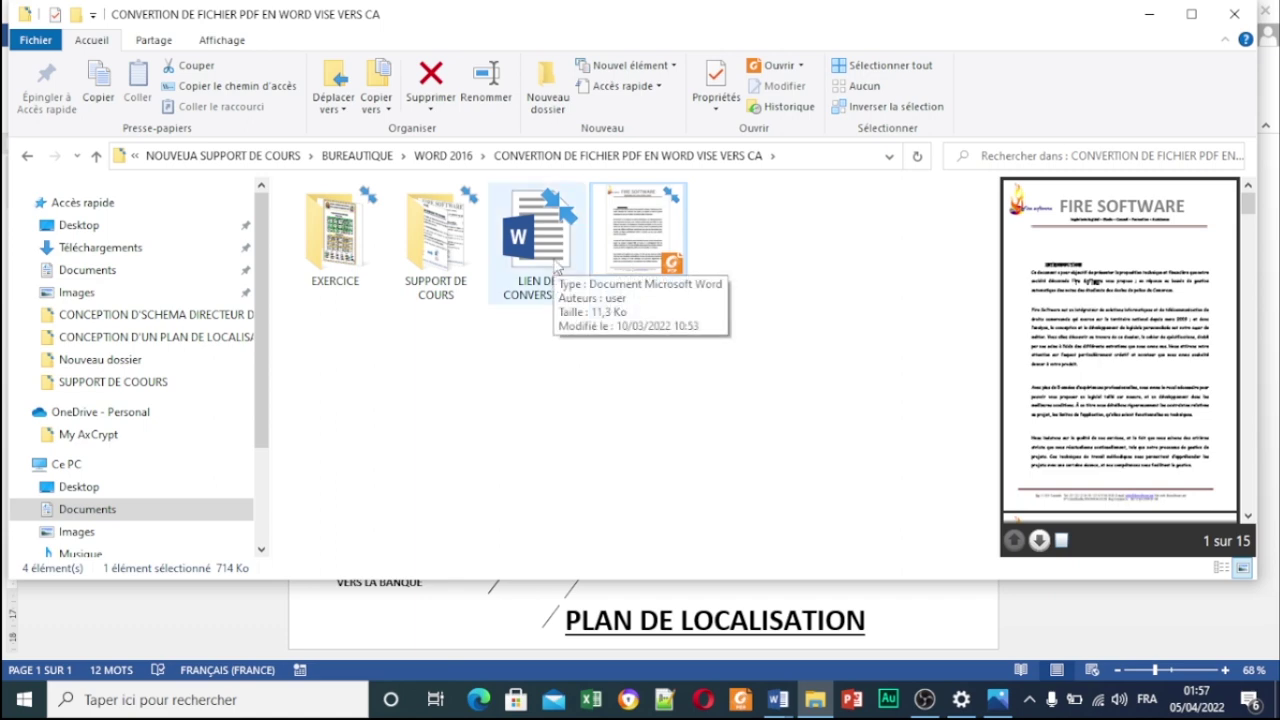
# Step: Open the Word document LIEN DE CONVERSION and copy the full smallpdf.com link it contains
pyautogui.click(540, 245)
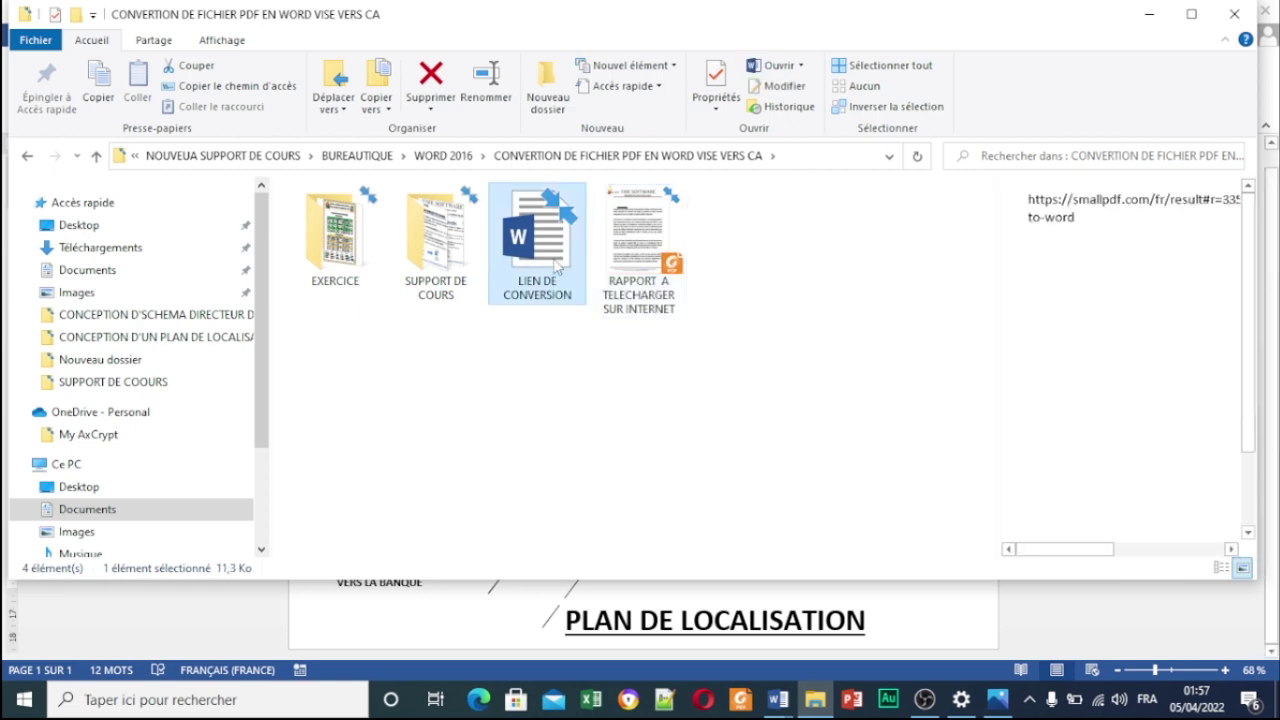
pyautogui.doubleClick(557, 262)
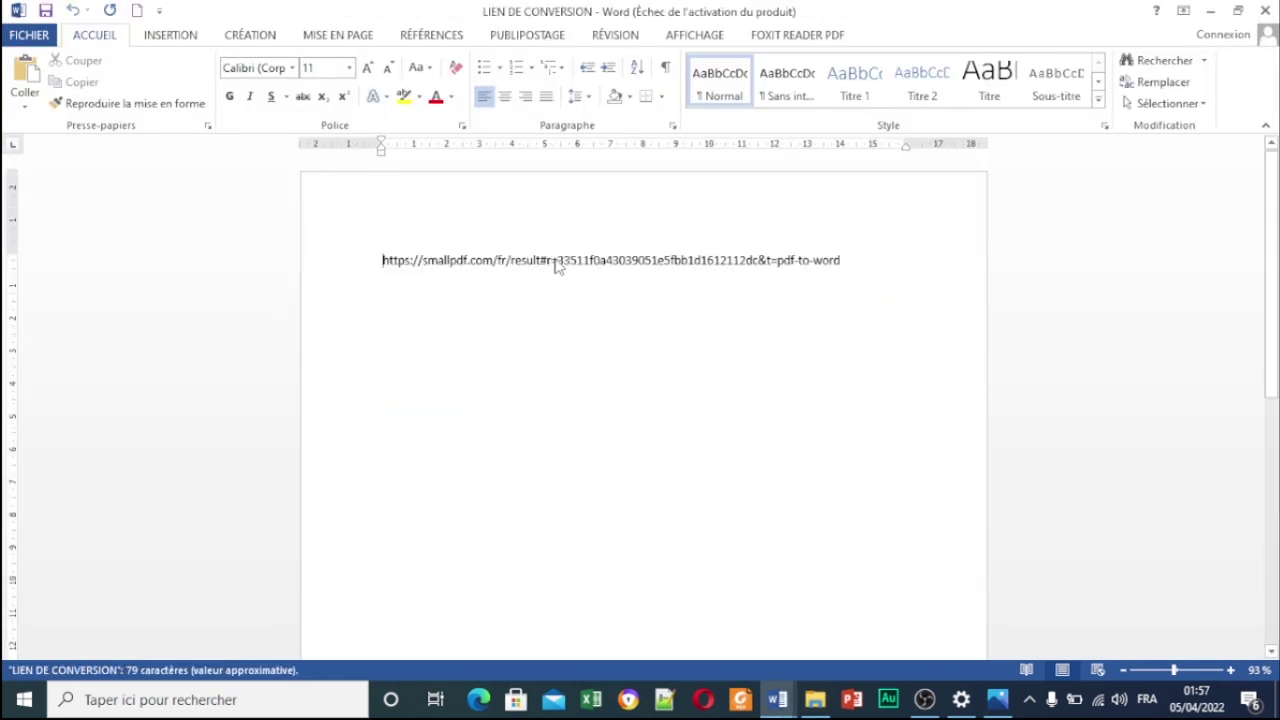
pyautogui.moveTo(851, 263); pyautogui.dragTo(314, 246)
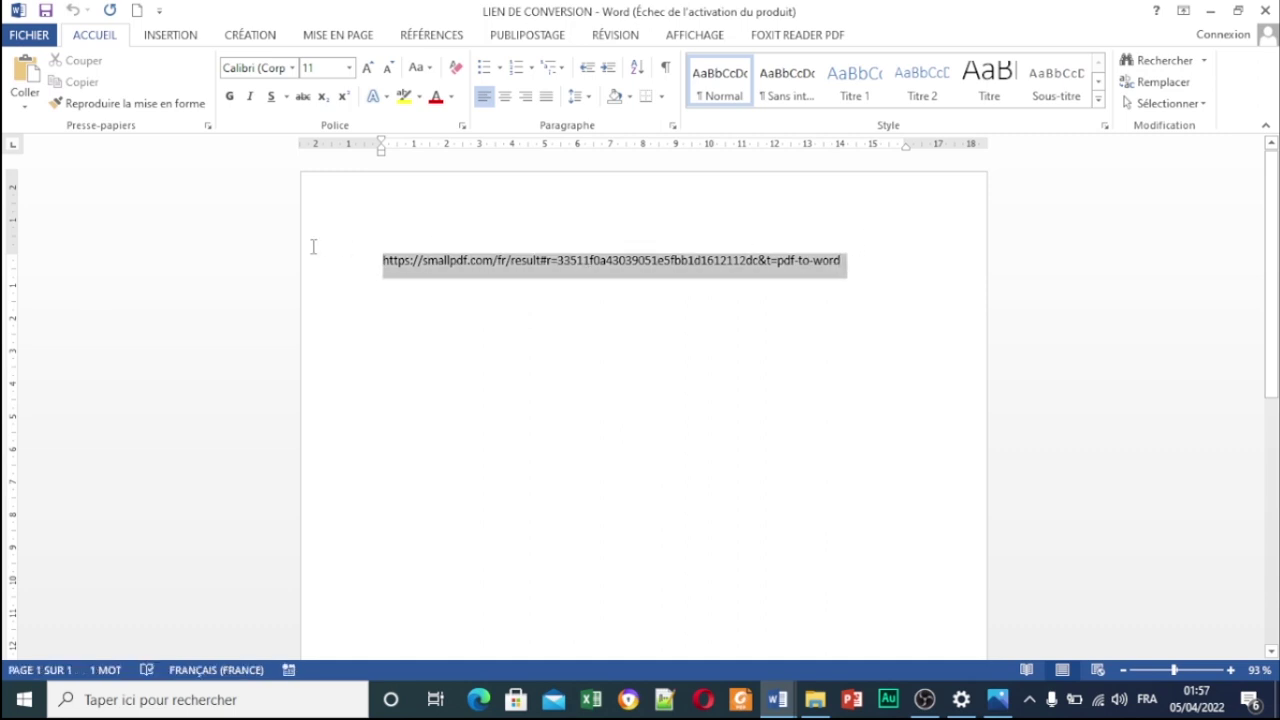
pyautogui.rightClick(399, 262)
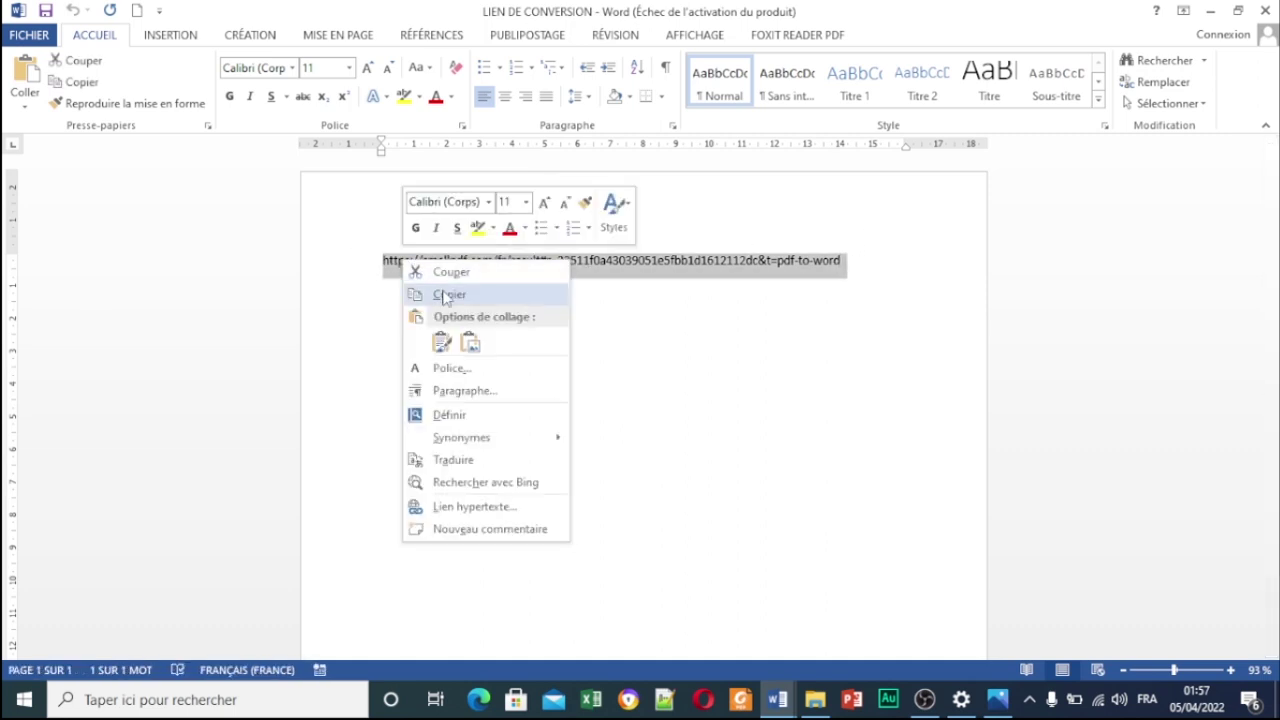
pyautogui.click(448, 292)
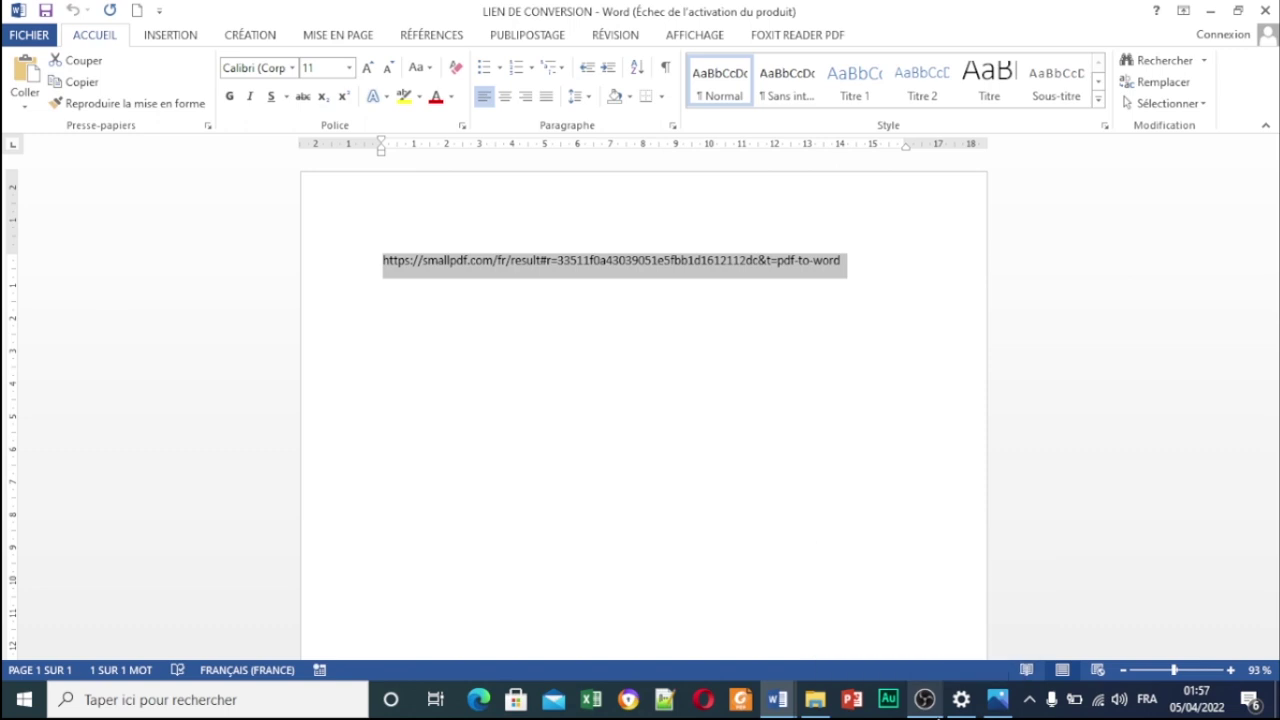
# Step: Switch to Google Chrome, enter with the Personne 1 profile and load the copied Smallpdf link
pyautogui.write('1')
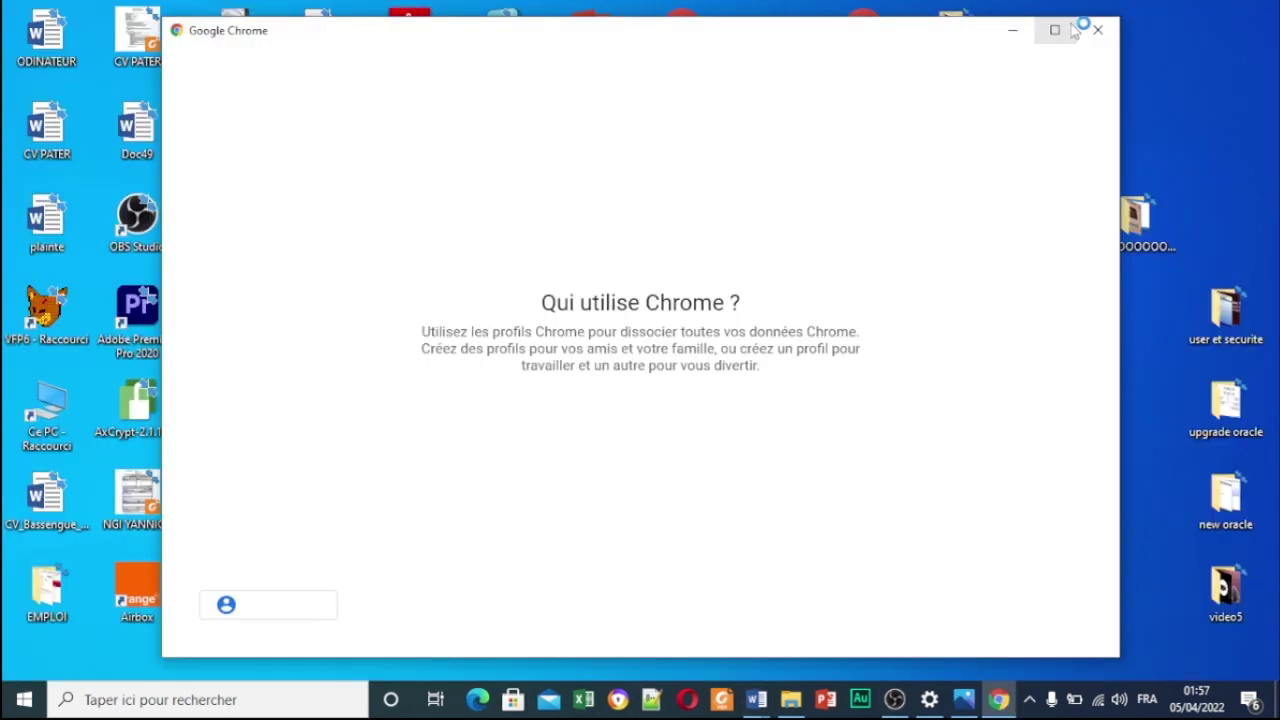
pyautogui.click(1070, 30)
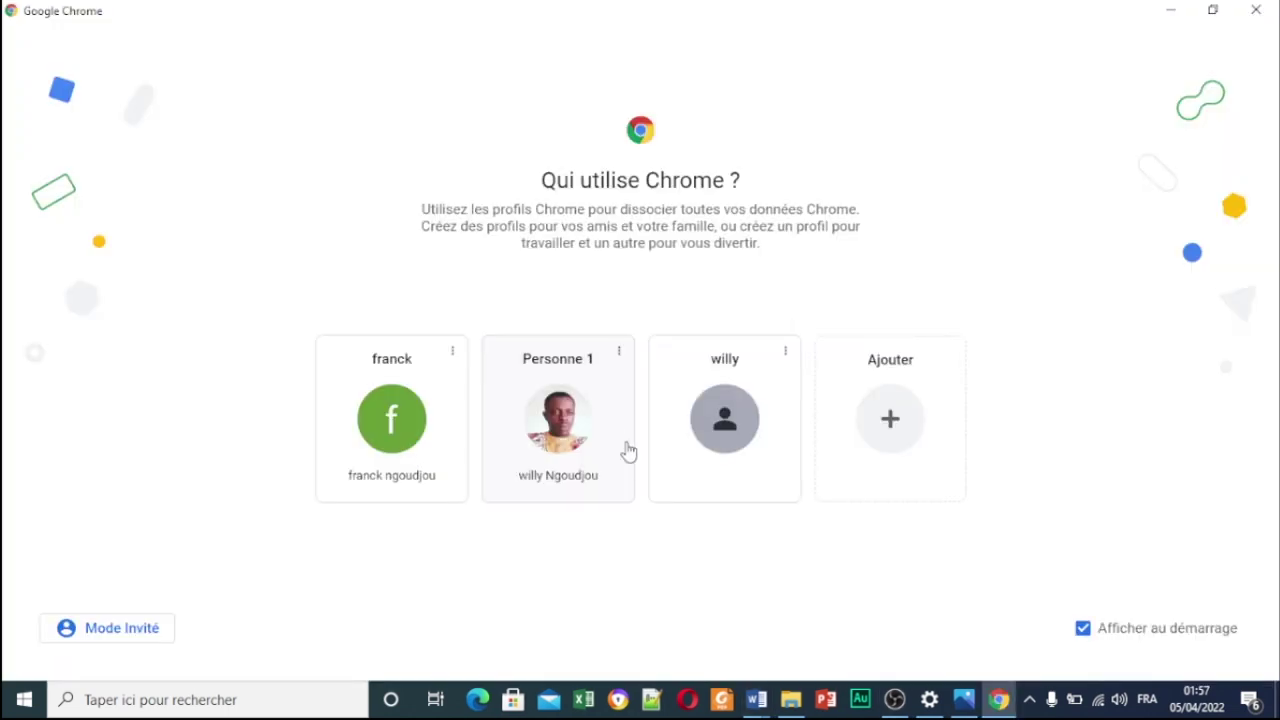
pyautogui.click(627, 452)
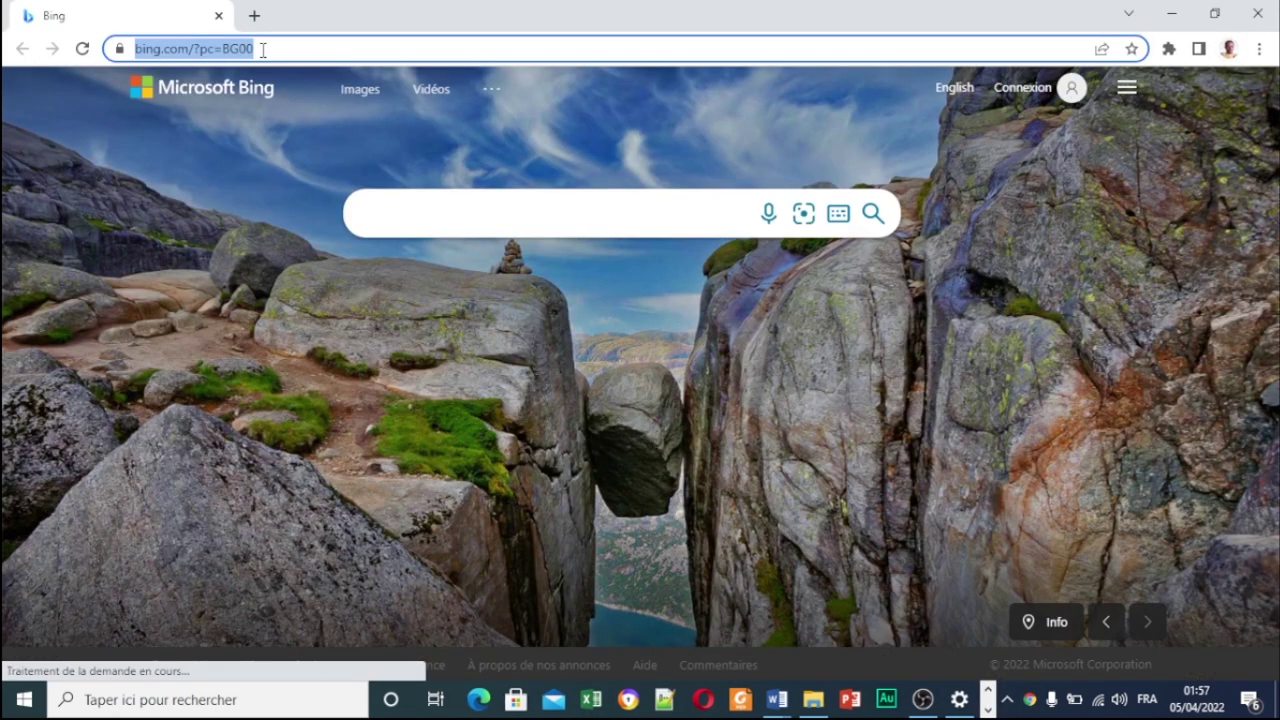
pyautogui.hotkey('ctrl', 'v')
pyautogui.press('Return')
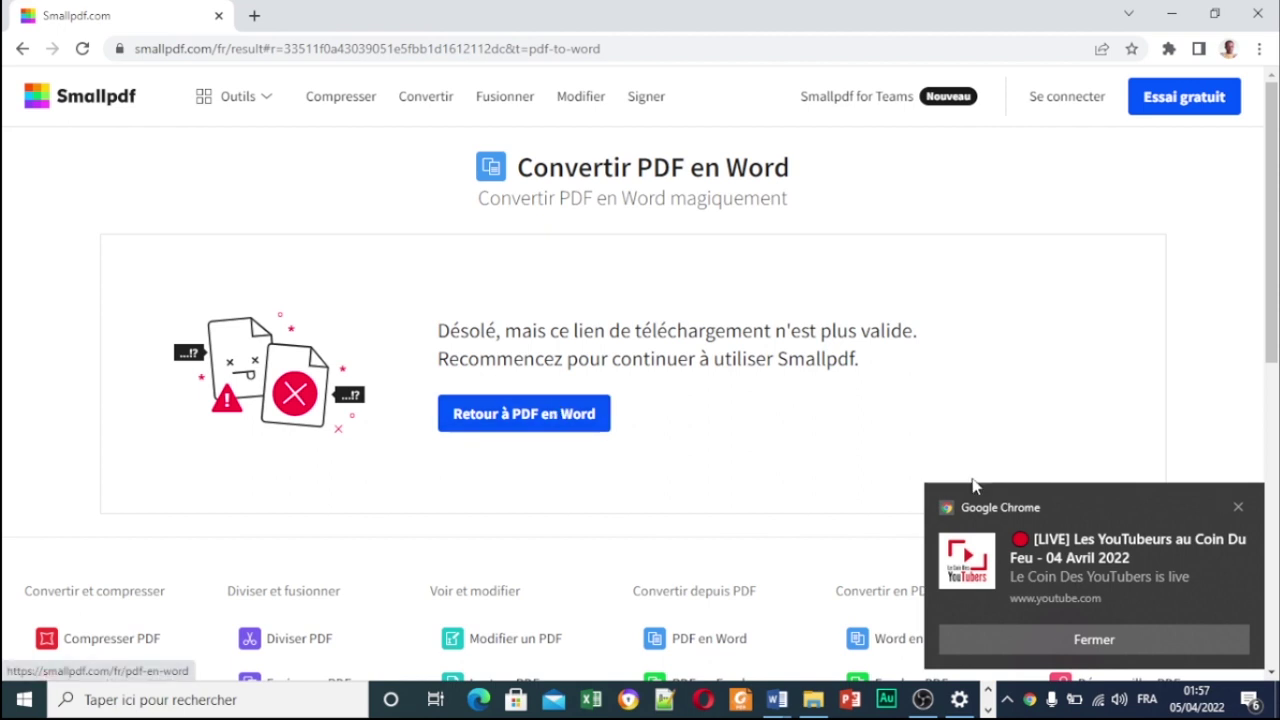
# Step: Return to the Convertir PDF en Word tool and browse for a file in Documents > NOUVEUA SUPPORT DE COURS > BUREAUTIQUE > WORD 2016
pyautogui.click(585, 425)
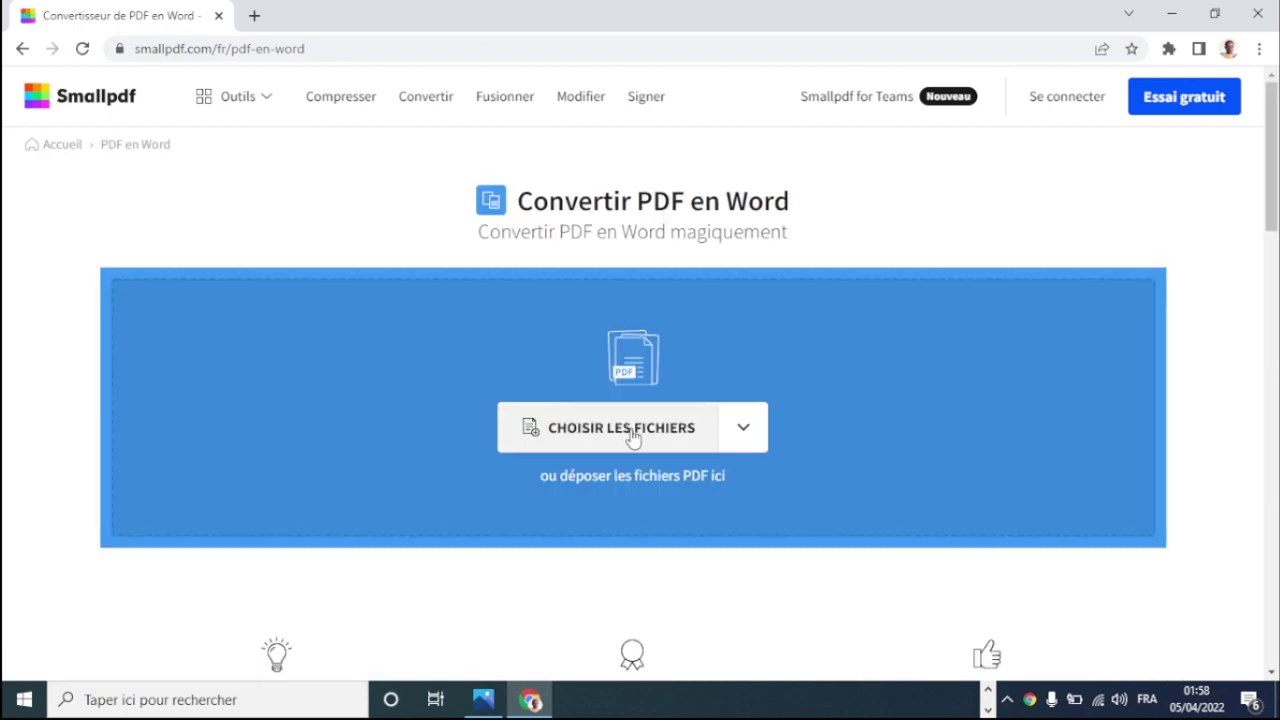
pyautogui.click(632, 438)
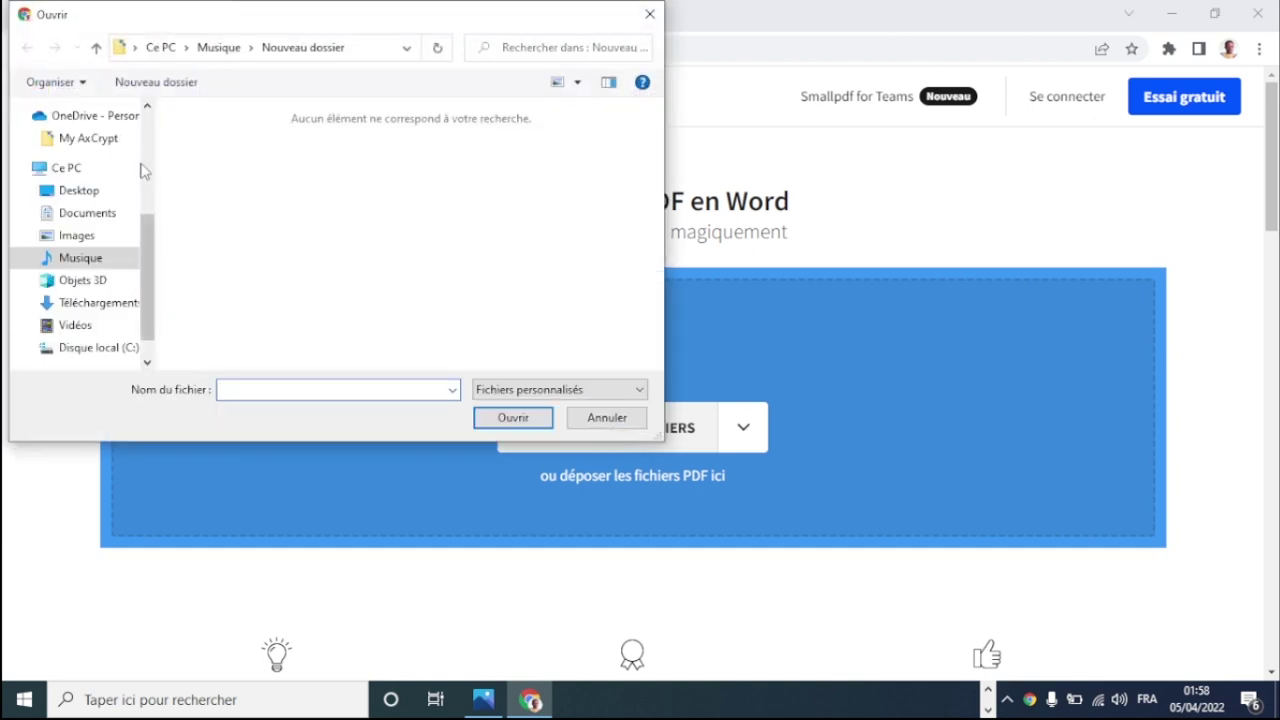
pyautogui.click(99, 220)
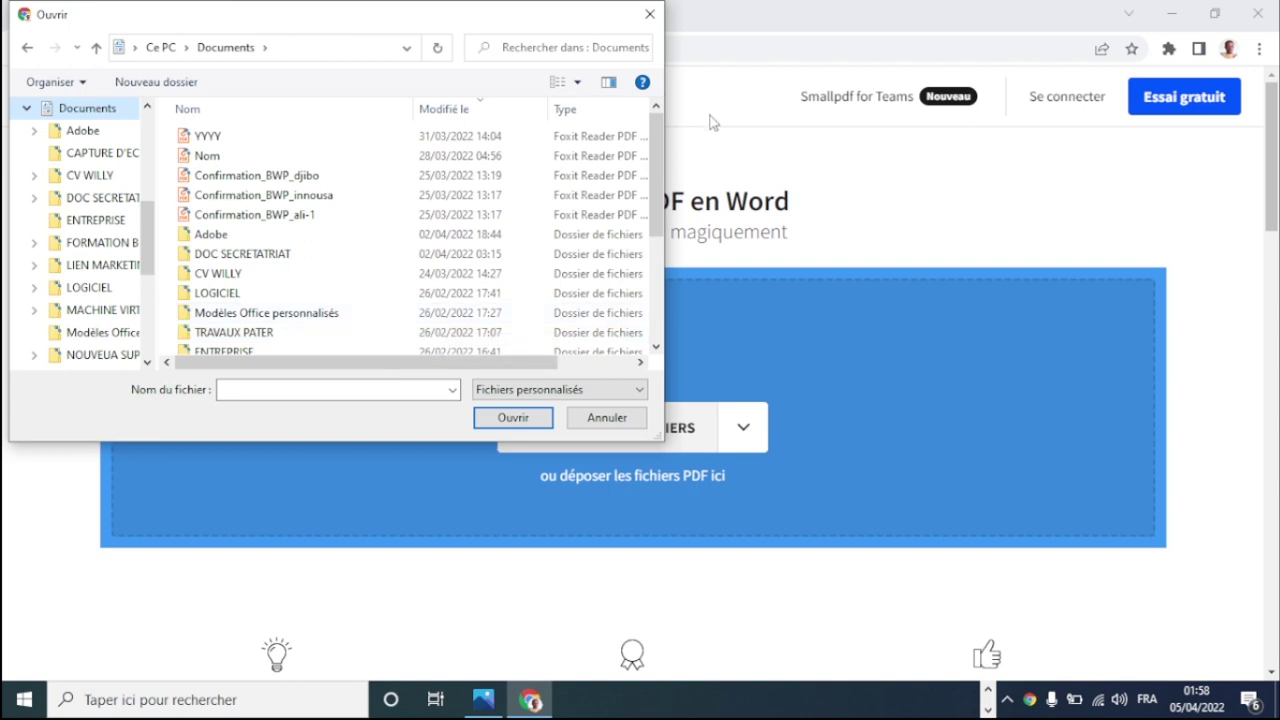
pyautogui.moveTo(652, 155); pyautogui.dragTo(668, 255)
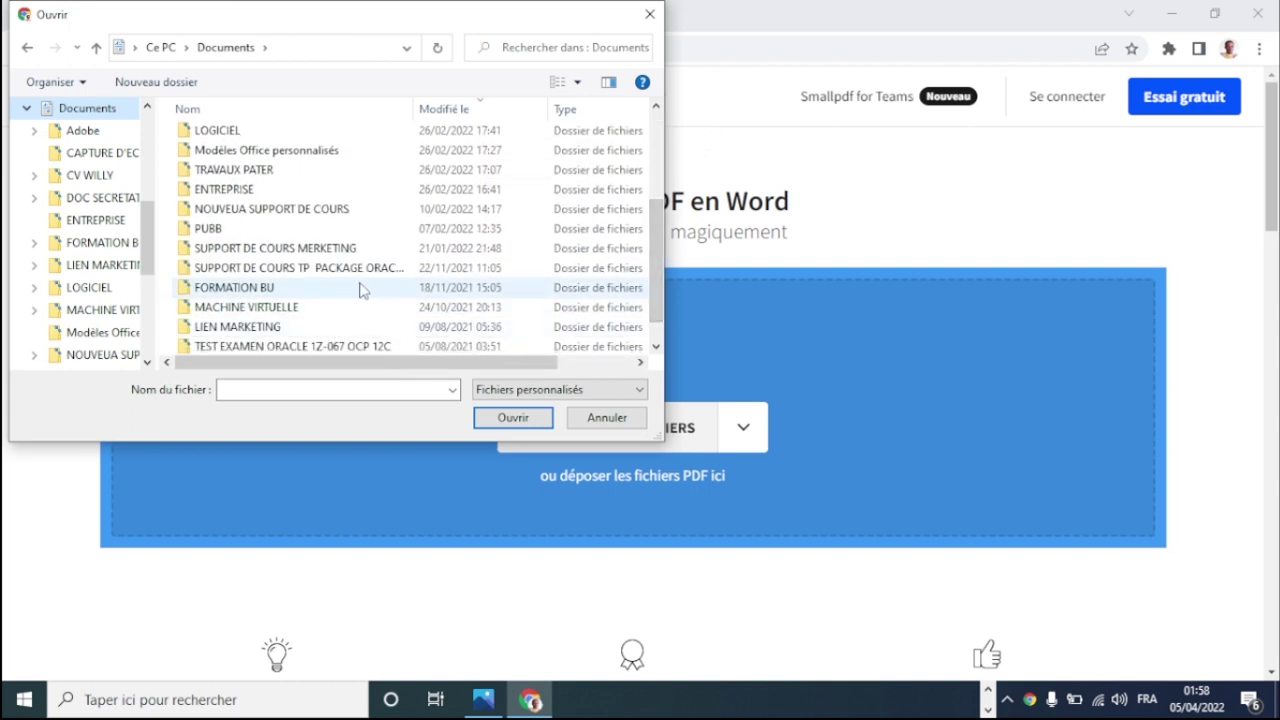
pyautogui.doubleClick(300, 209)
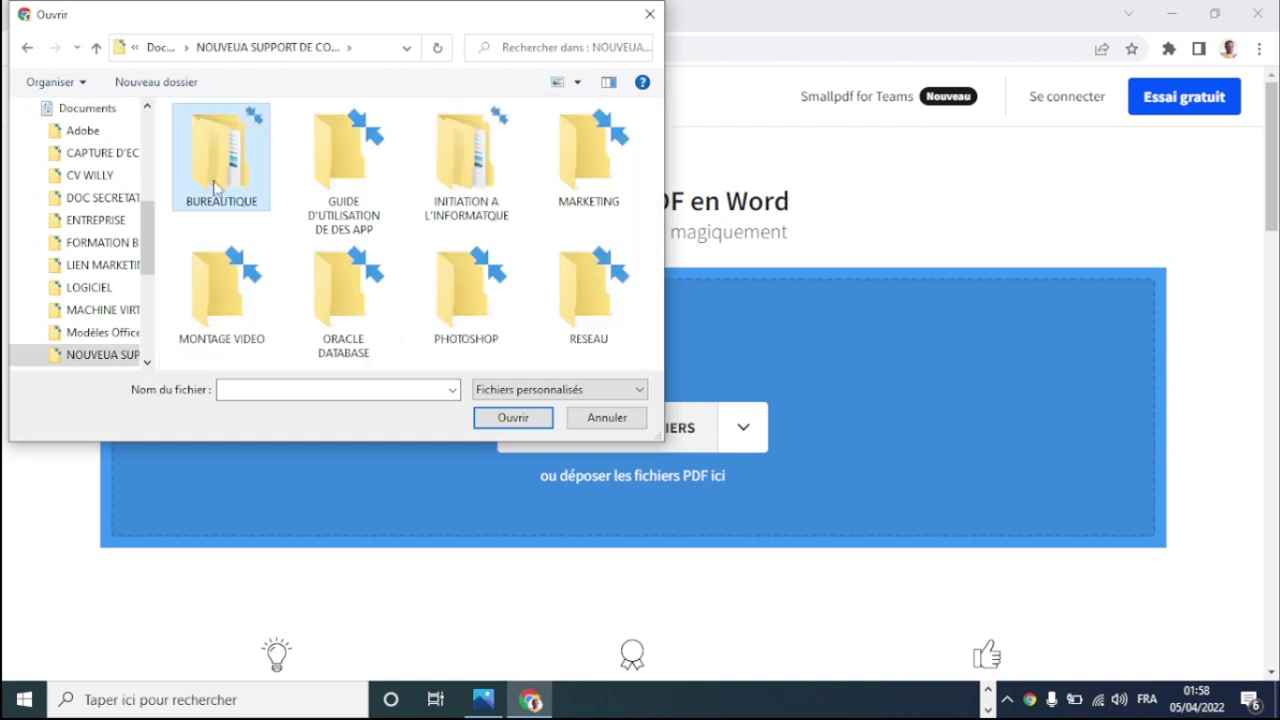
pyautogui.doubleClick(215, 188)
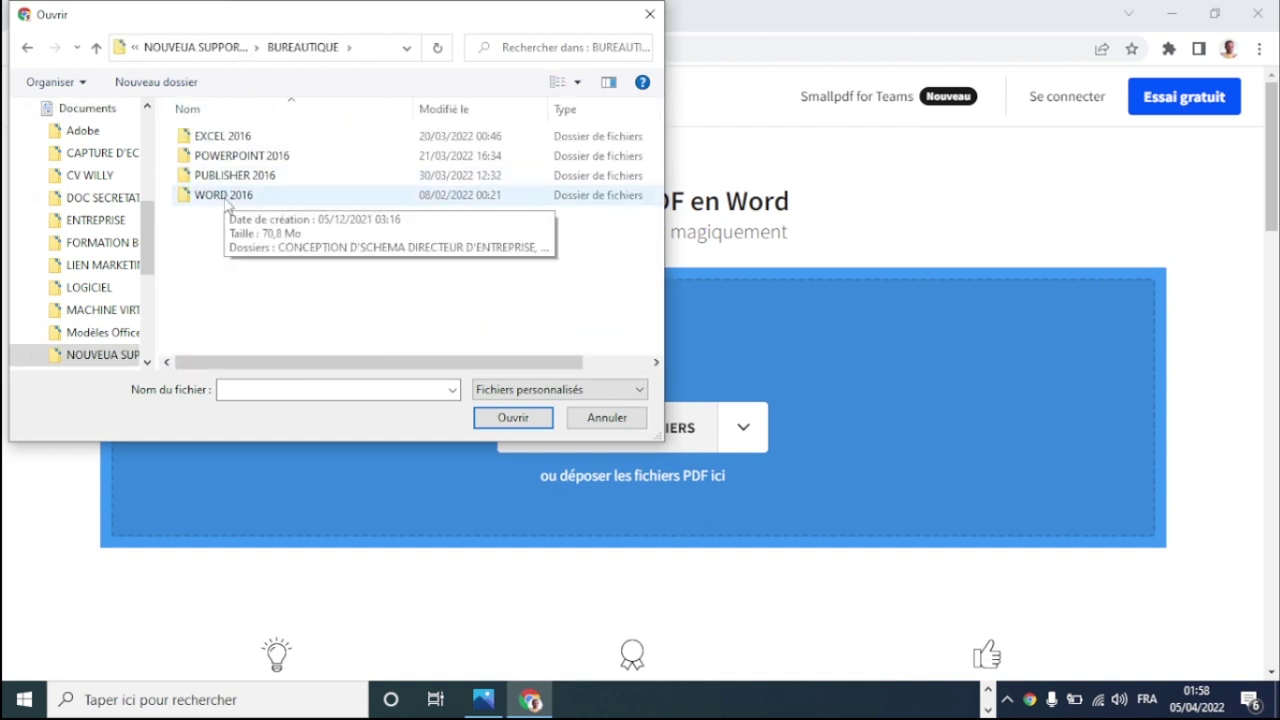
pyautogui.doubleClick(227, 200)
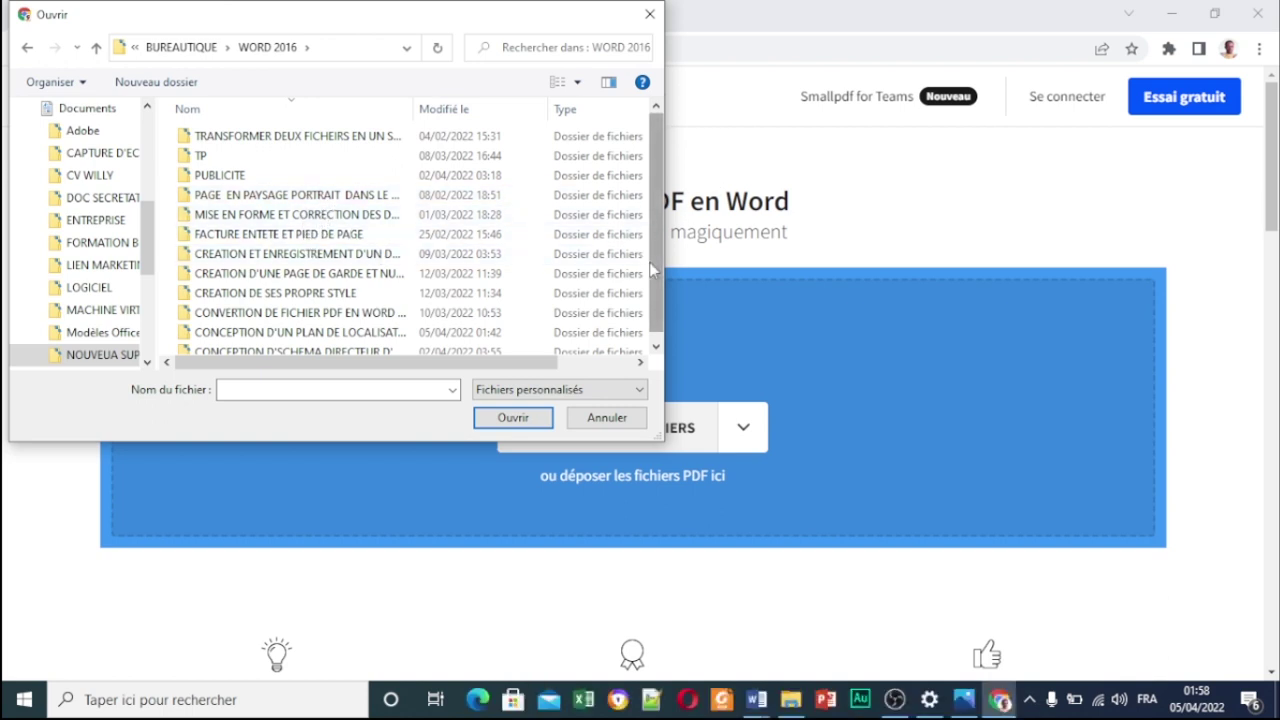
# Step: Upload the PDF RAPPORT A TELECHARGER SUR INTERNET from the folder about converting PDF files to Word
pyautogui.scroll(-1, 655, 272)
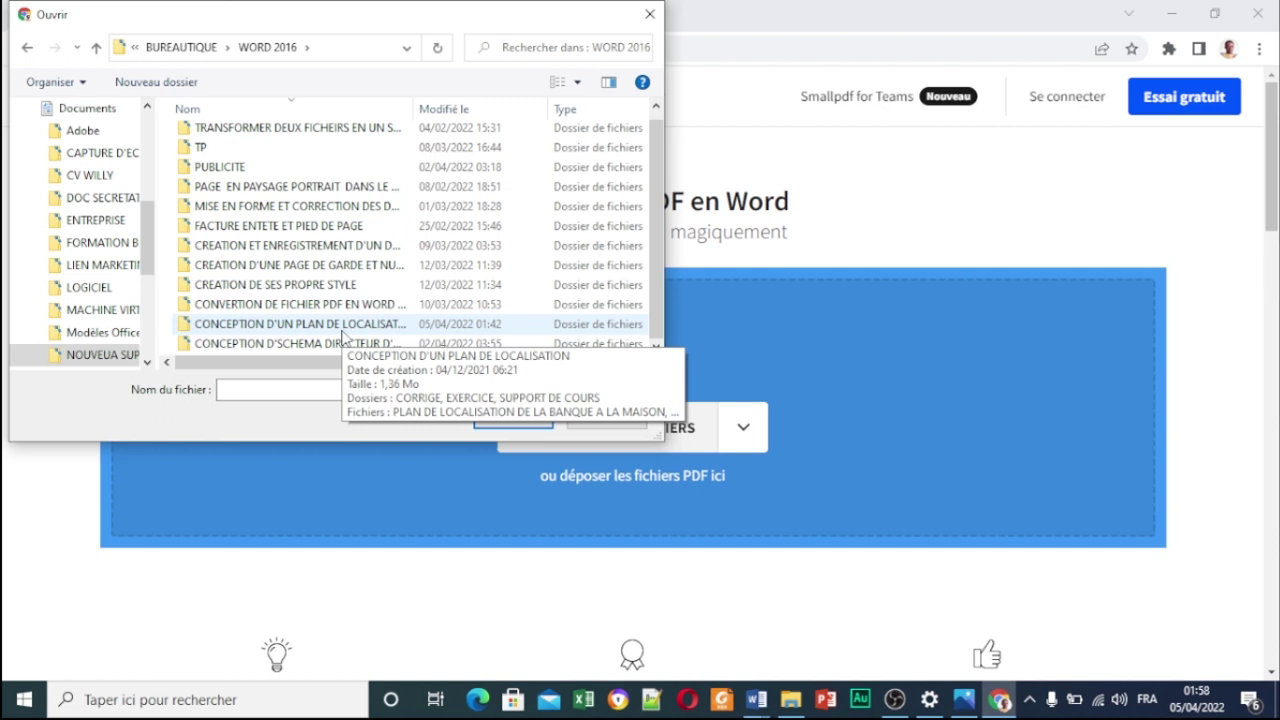
pyautogui.doubleClick(248, 305)
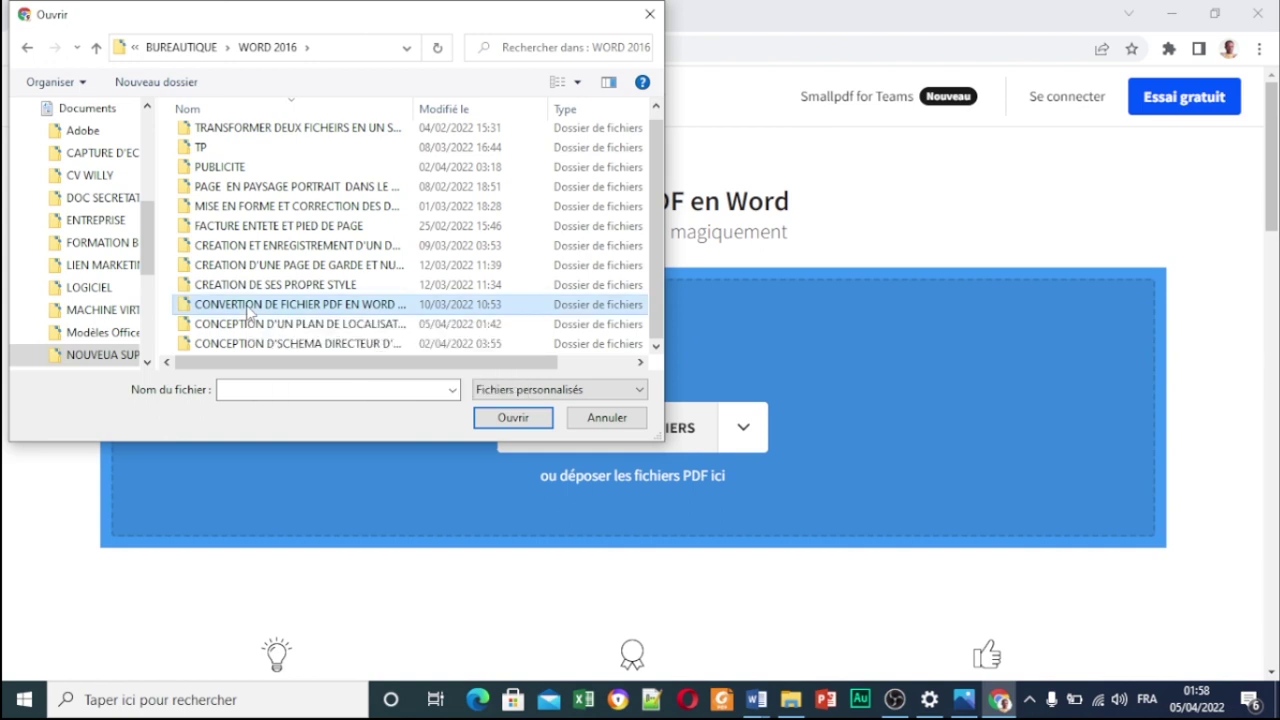
pyautogui.click(485, 177)
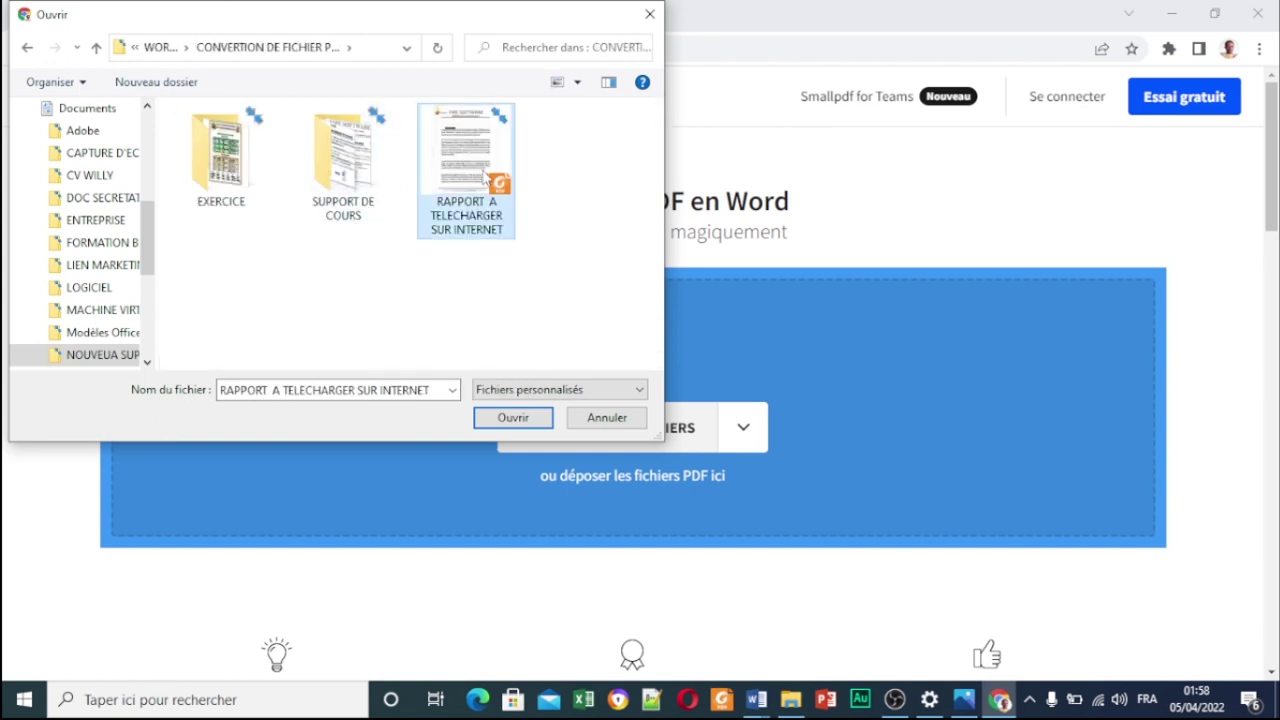
pyautogui.click(493, 424)
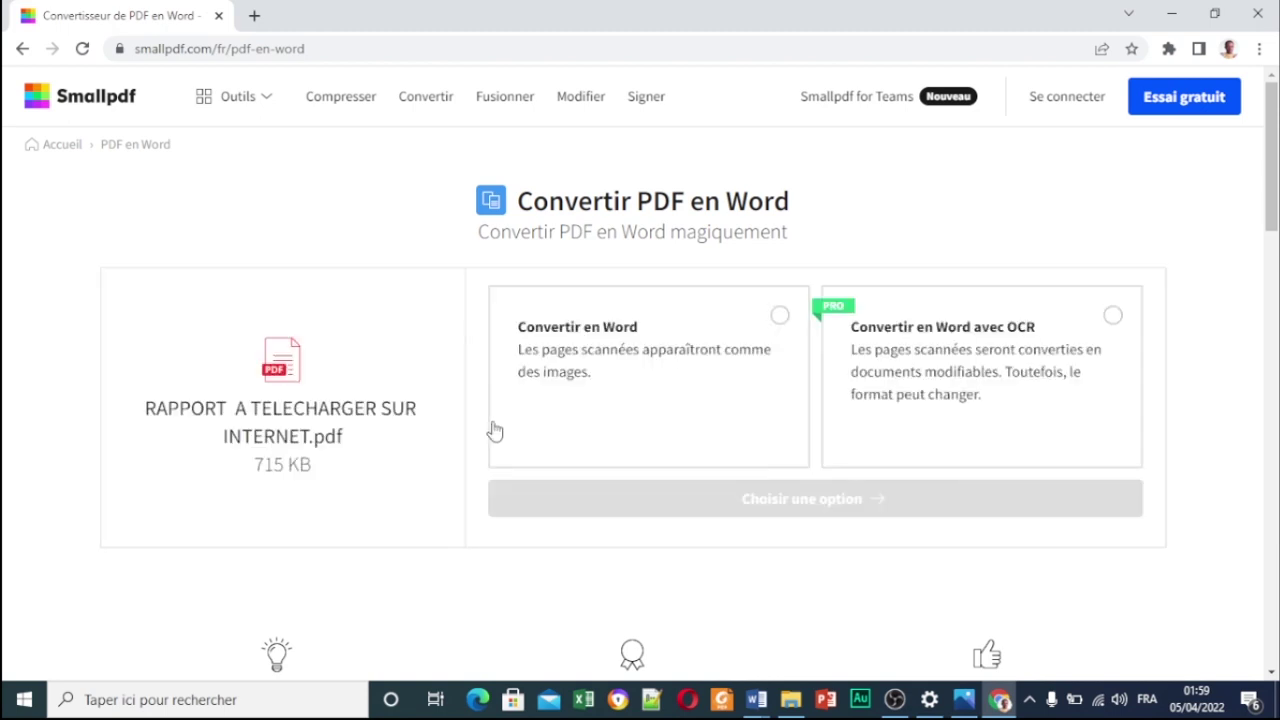
# Step: Convert the uploaded PDF with the Convertir en Word option, dismiss the free-trial offer and download the converted docx file
pyautogui.click(779, 317)
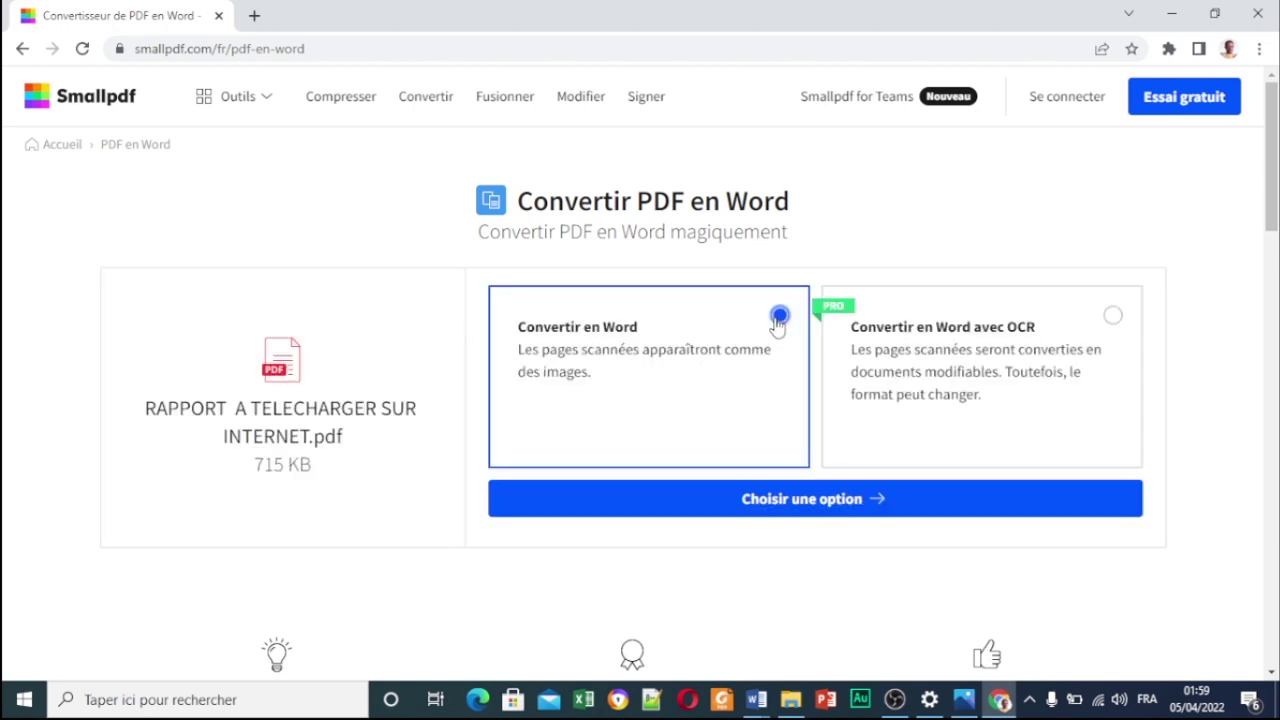
pyautogui.click(768, 510)
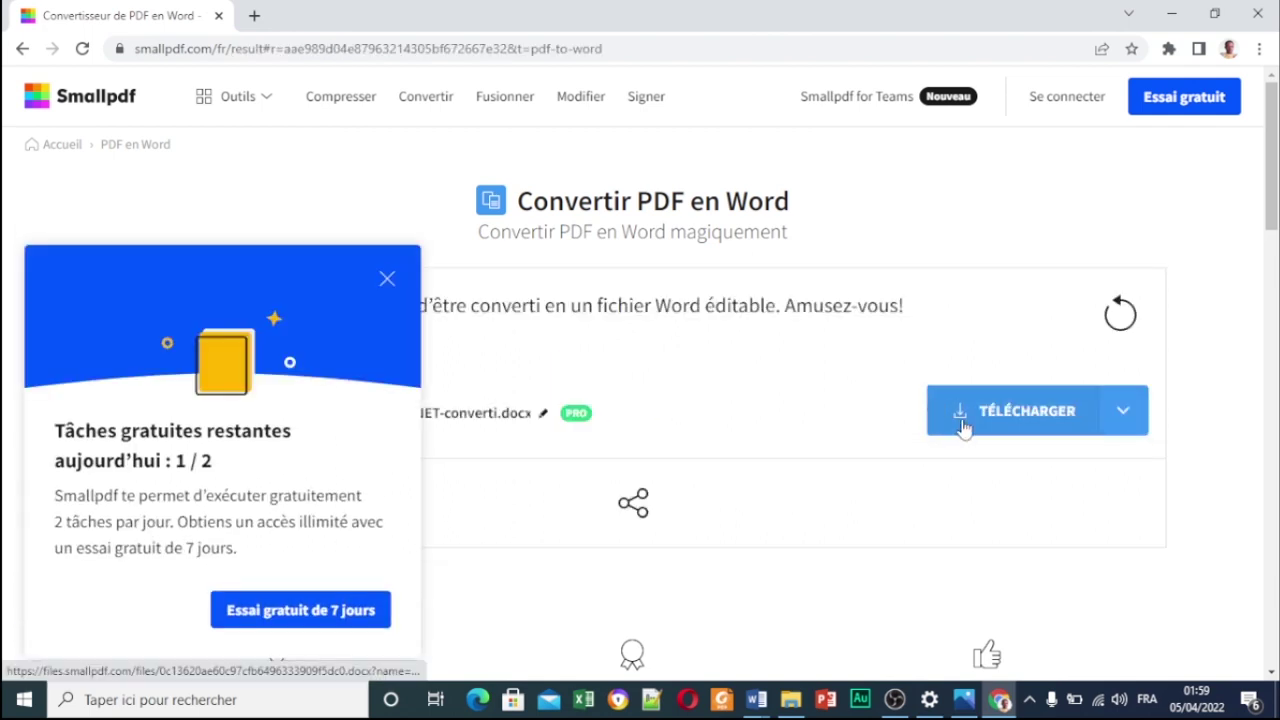
pyautogui.click(963, 428)
pyautogui.click(387, 279)
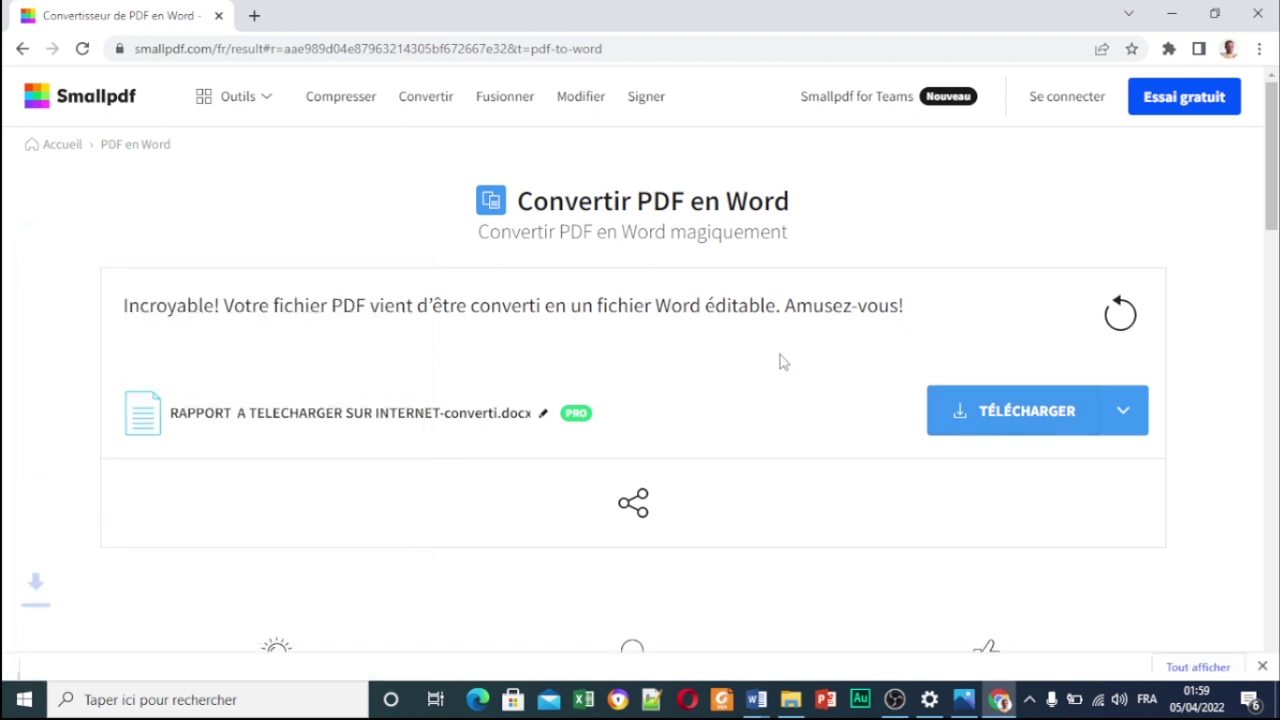
pyautogui.click(971, 409)
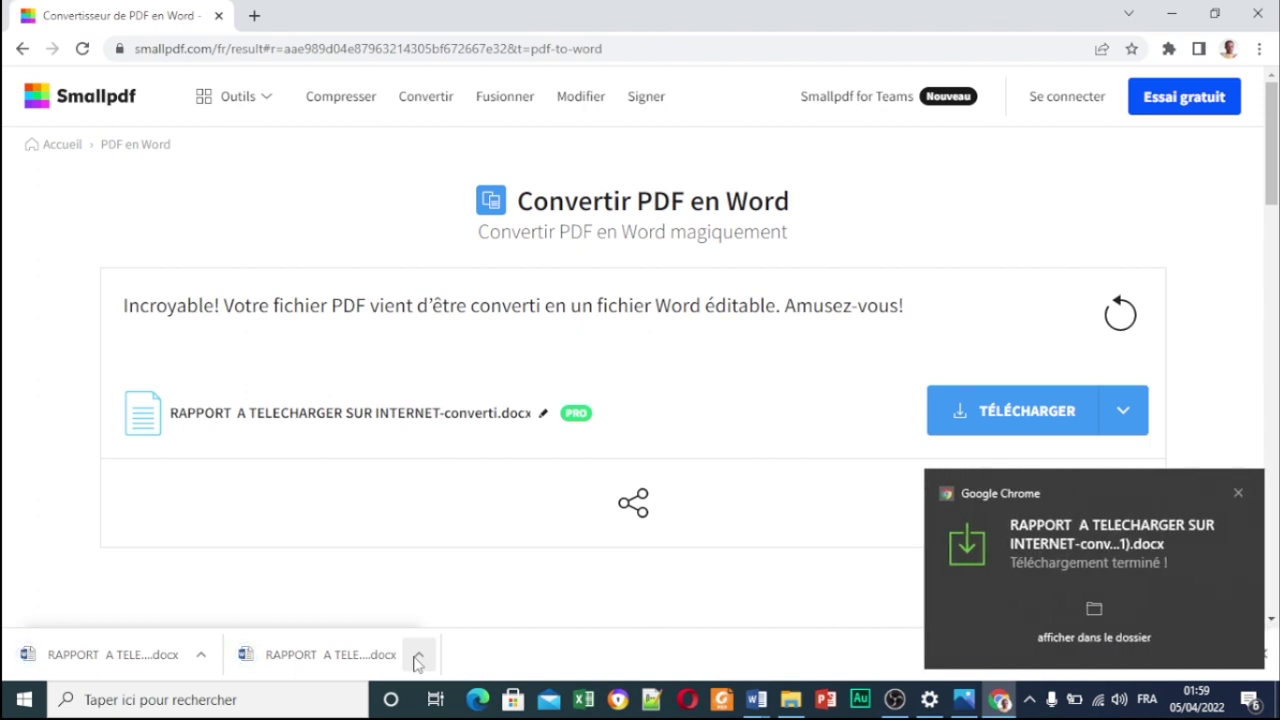
# Step: Show the downloaded RAPPORT A TELECHARGER Word file in its Téléchargements folder
pyautogui.click(417, 657)
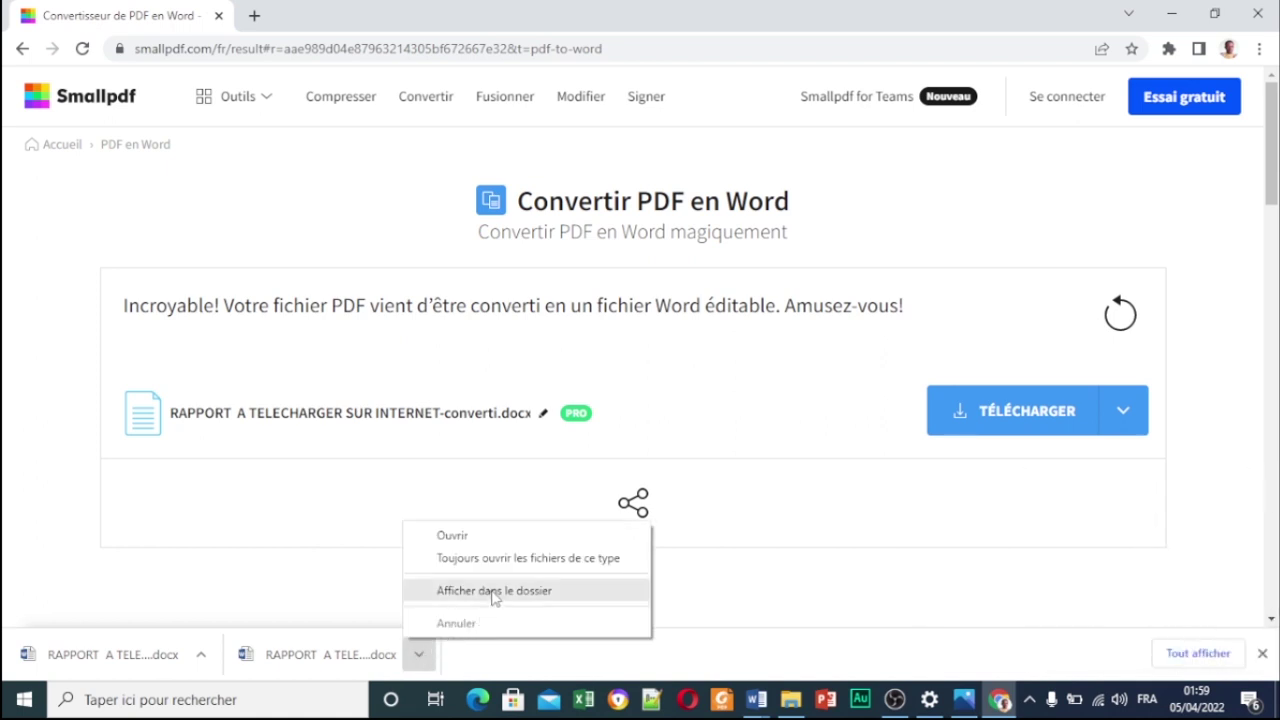
pyautogui.click(417, 660)
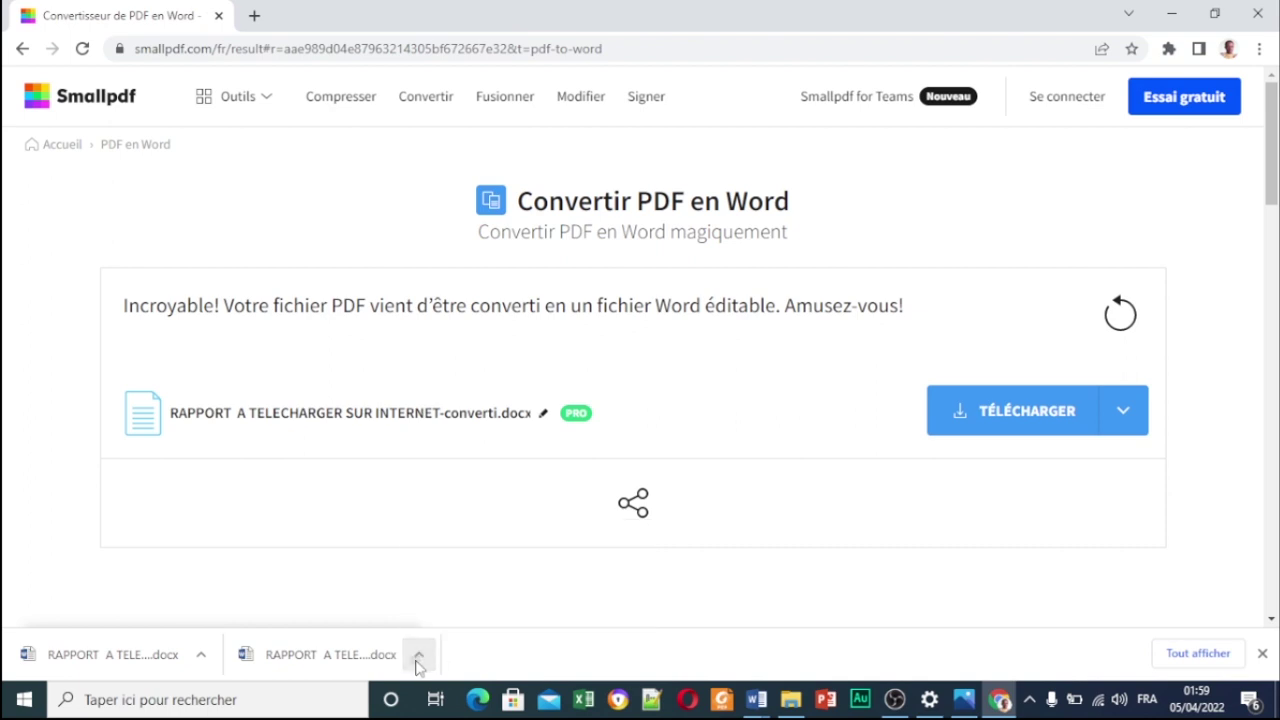
pyautogui.click(418, 662)
pyautogui.click(464, 592)
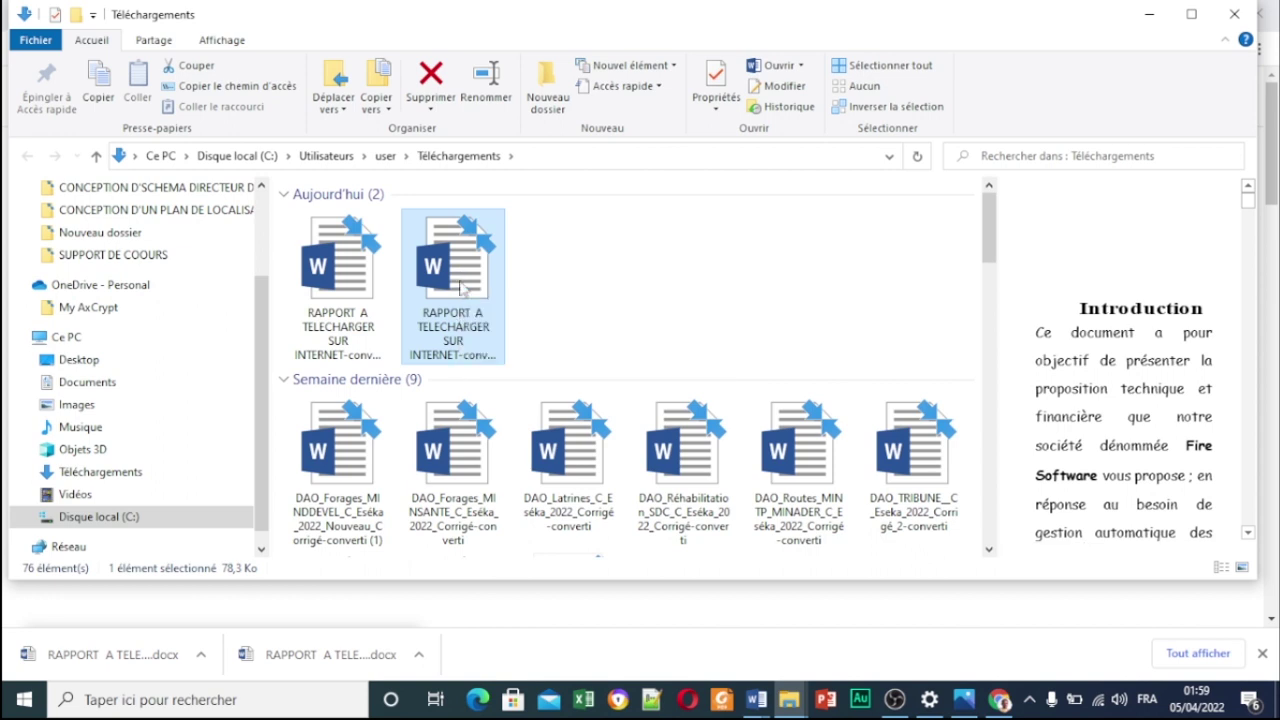
# Step: Copy the selected RAPPORT A TELECHARGER SUR INTERNET-converti file from Téléchargements into the CONVERTION DE FICHIER PDF EN WORD VISE VERS CA folder
pyautogui.rightClick(460, 288)
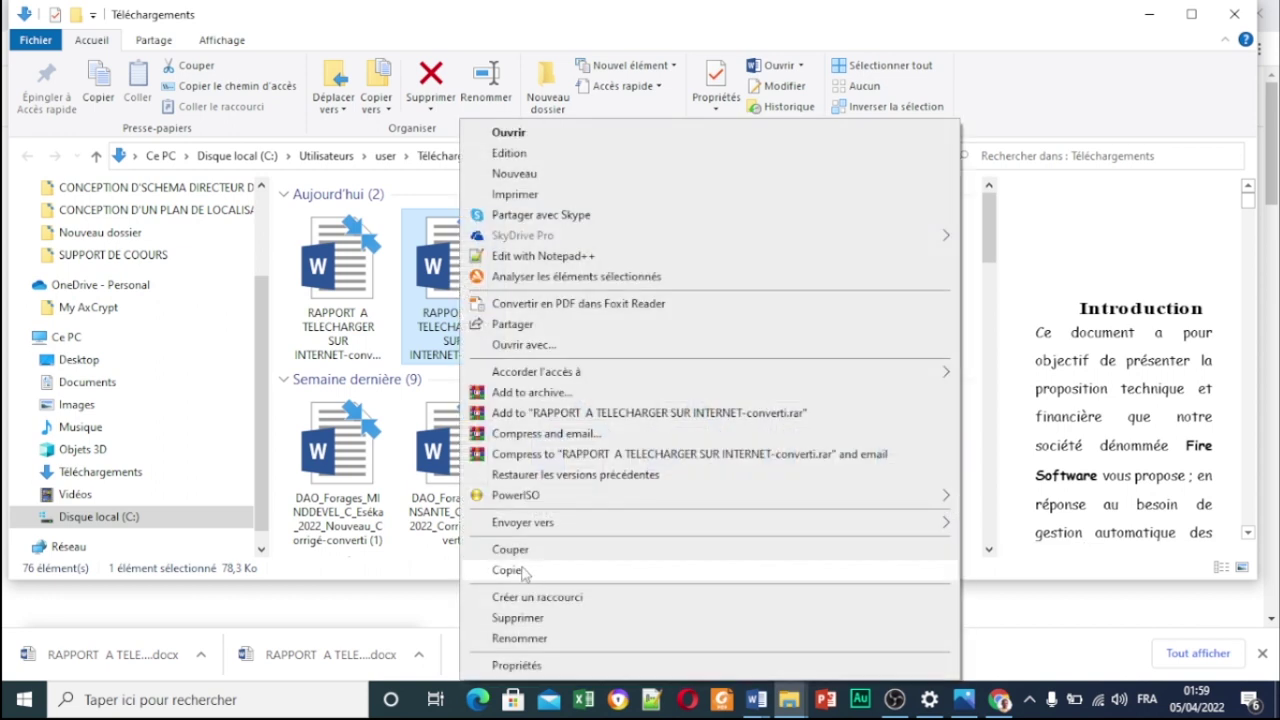
pyautogui.click(522, 574)
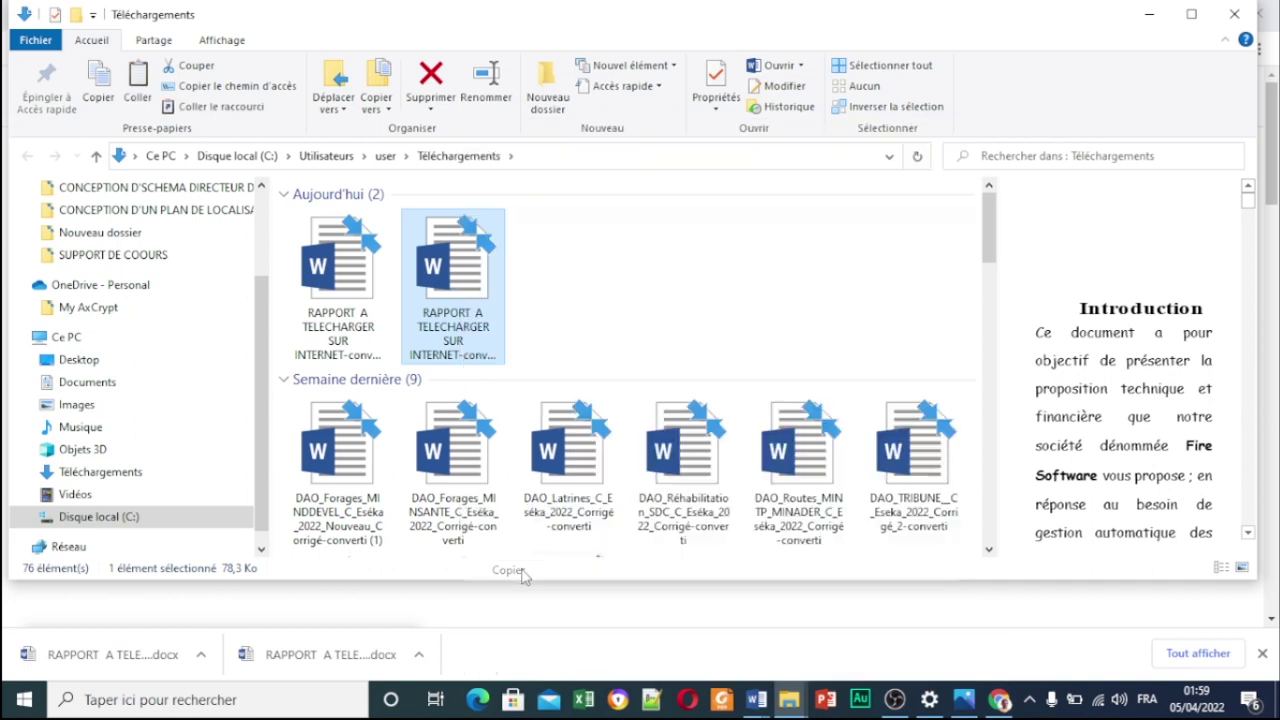
pyautogui.click(790, 700)
pyautogui.click(690, 630)
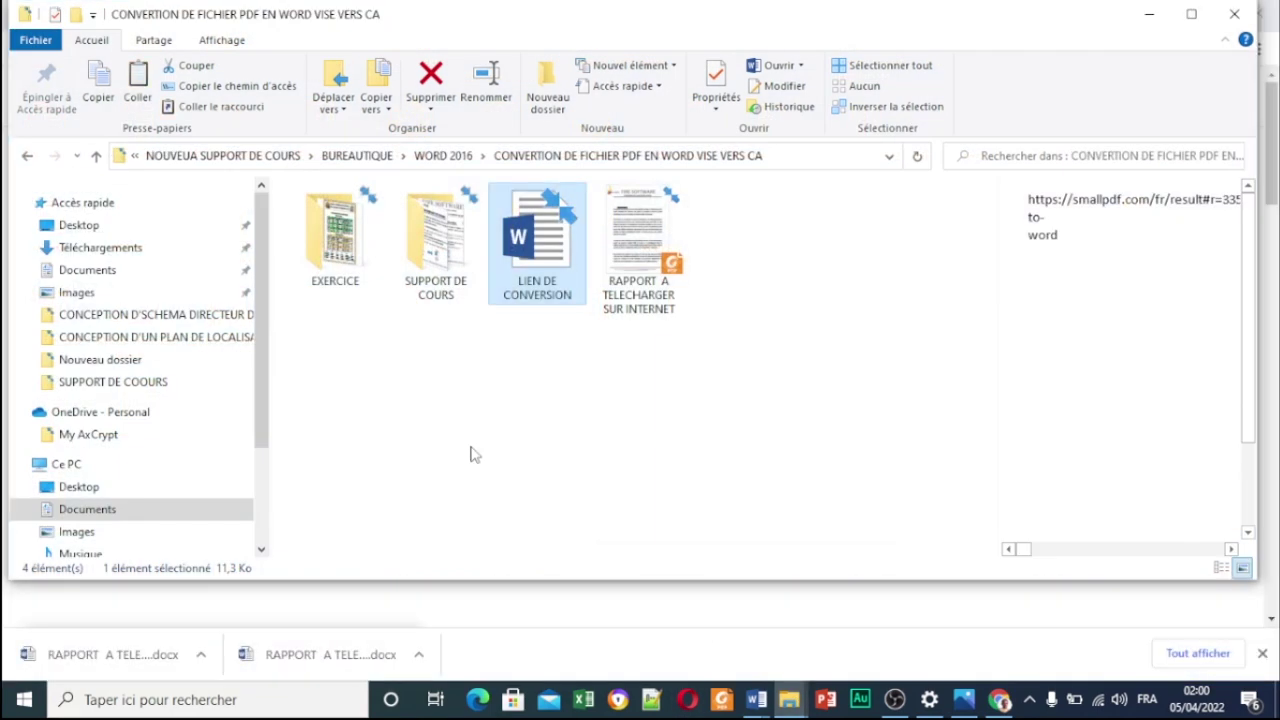
pyautogui.rightClick(470, 455)
pyautogui.click(514, 307)
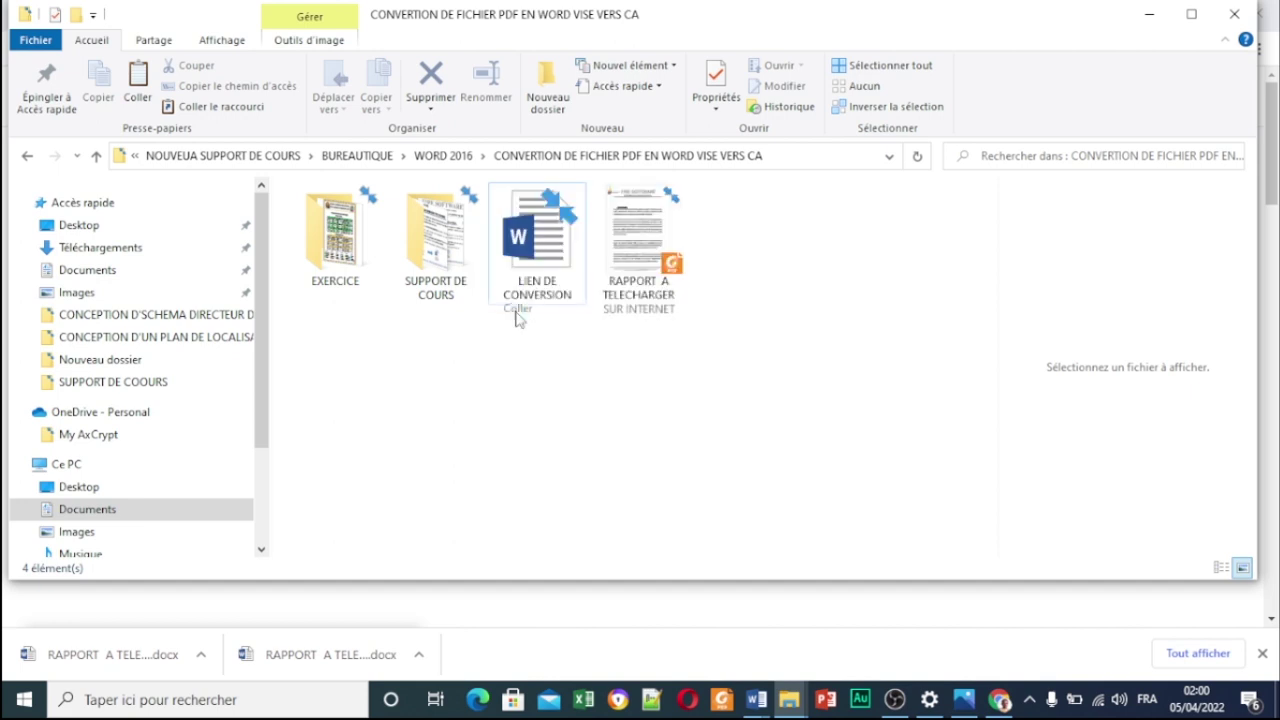
pyautogui.click(779, 362)
# Step: Open the pasted RAPPORT A TELECHARGER SUR INTERNET-converti document in Word
pyautogui.click(764, 268)
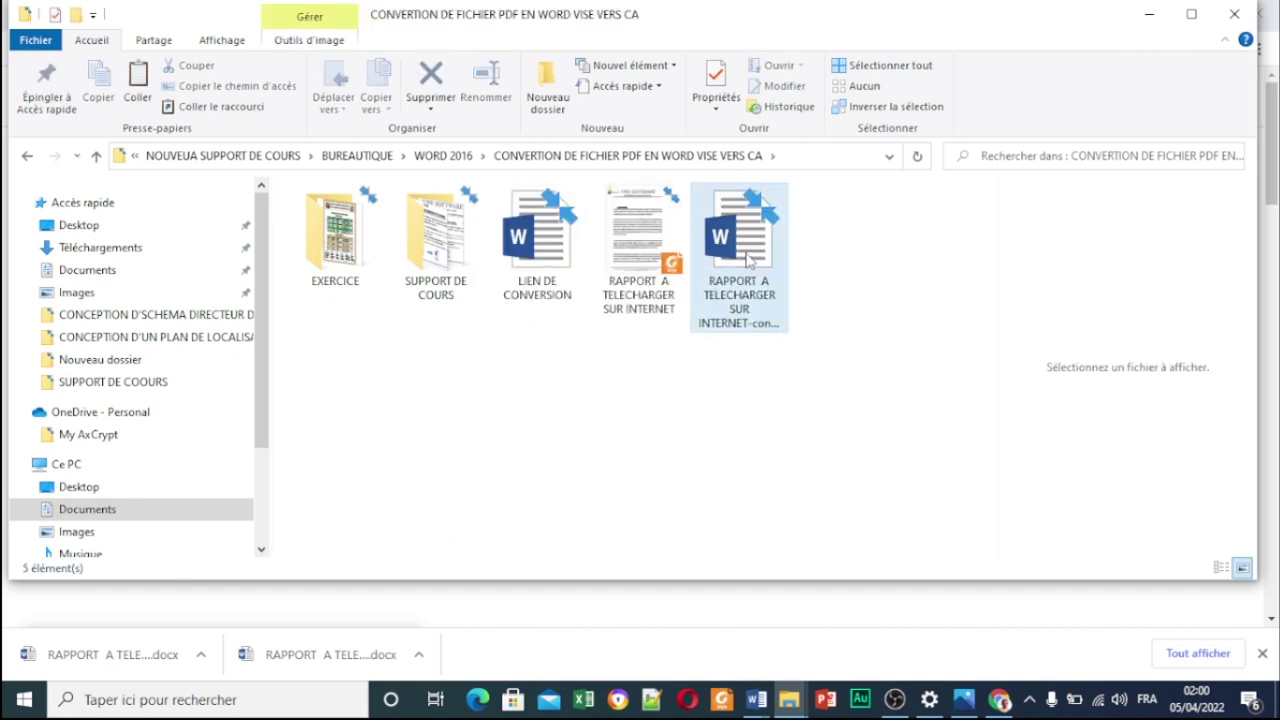
pyautogui.doubleClick(745, 258)
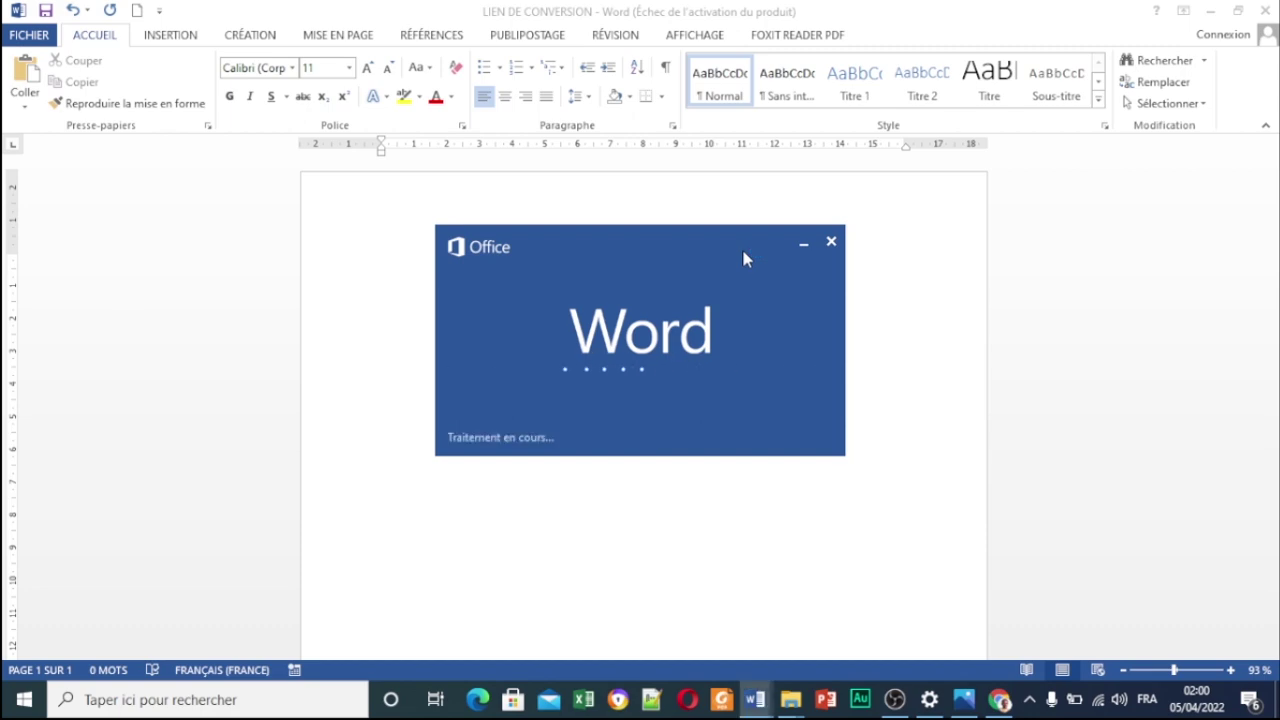
pyautogui.click(1090, 38)
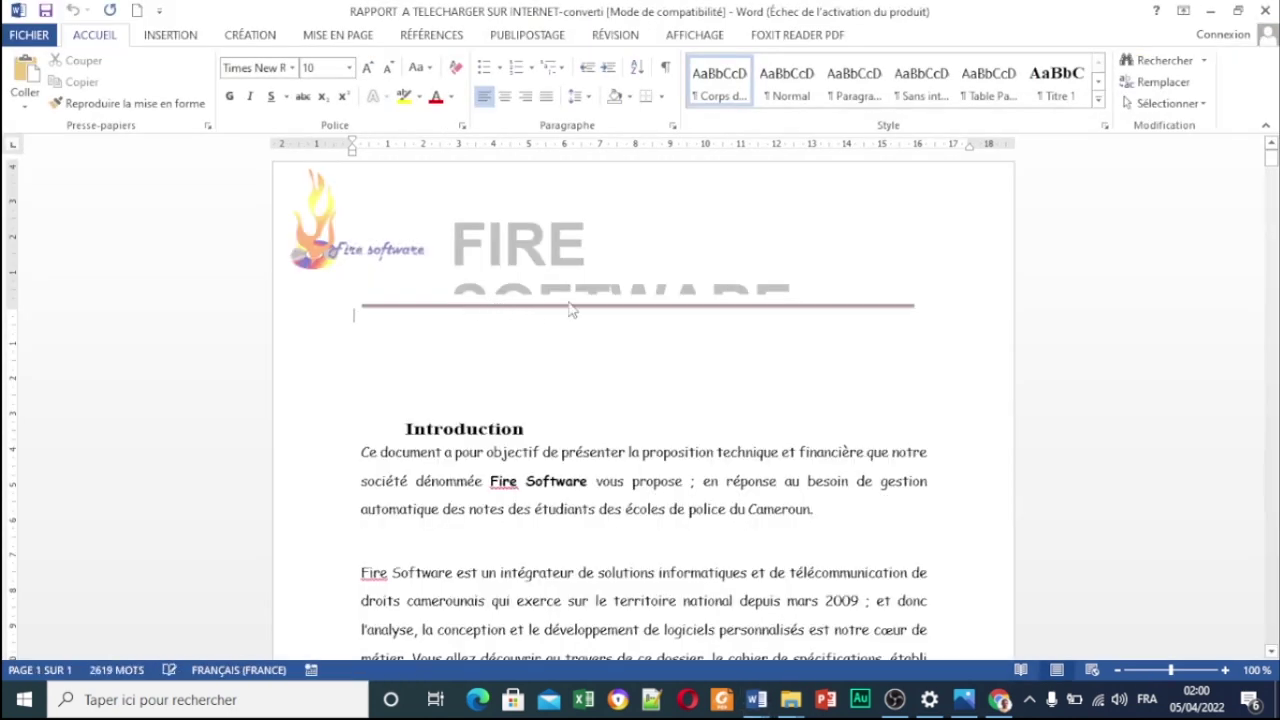
# Step: Open the page header for editing and place the cursor in the FIRE SOFTWARE title's text box
pyautogui.doubleClick(589, 300)
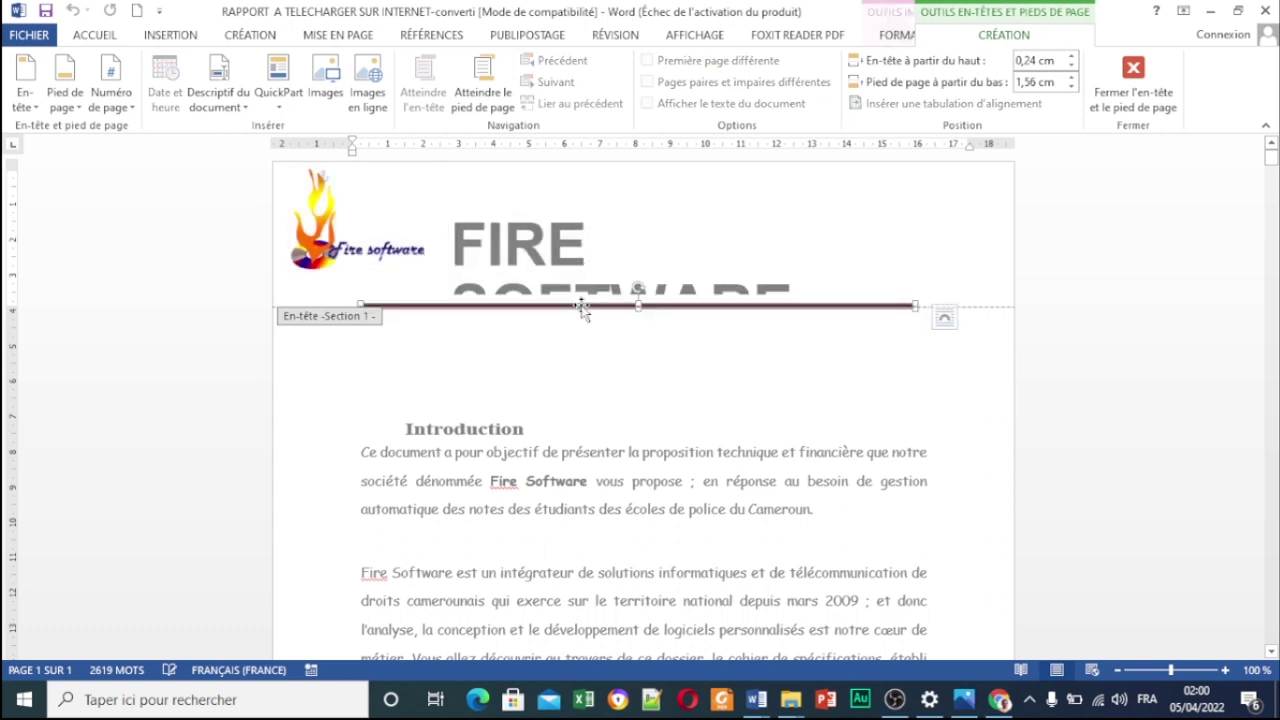
pyautogui.click(620, 254)
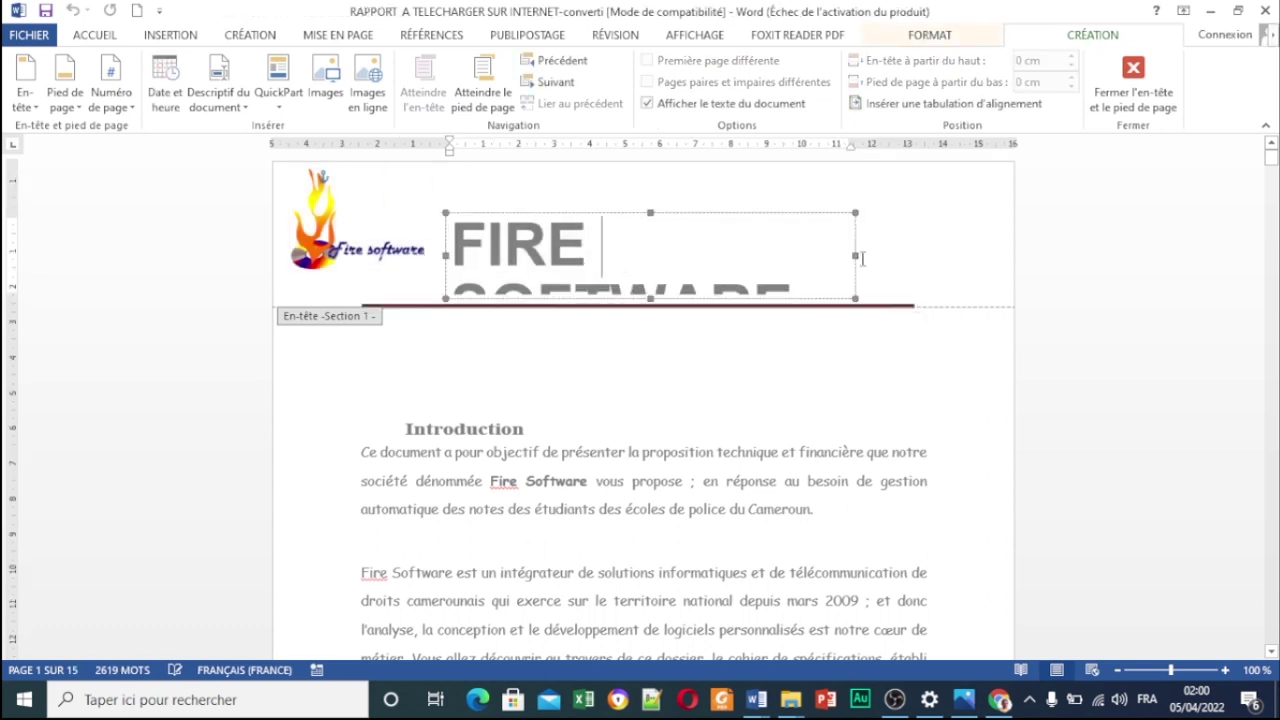